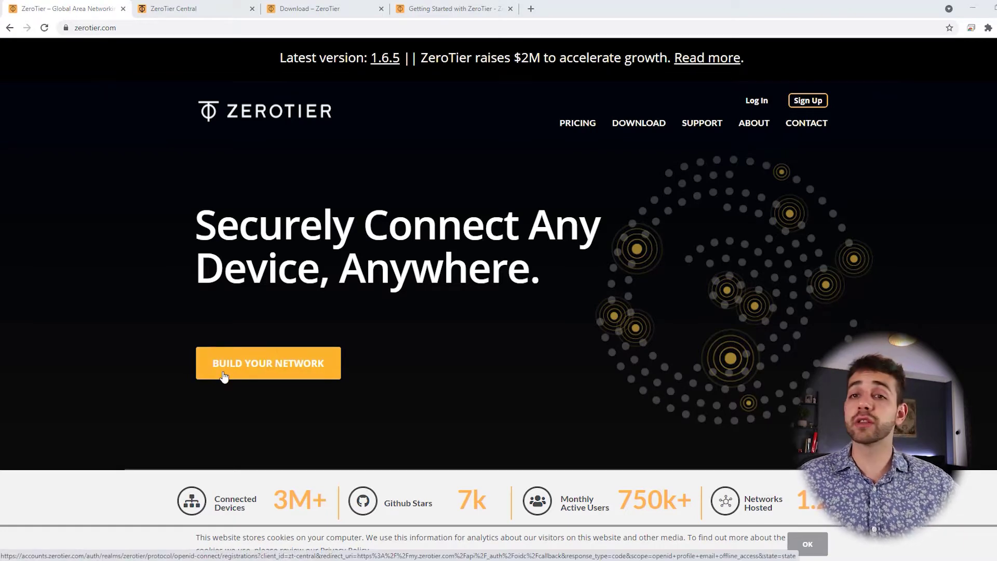
Scroll through the ZeroTier website's home page
scroll(274, 360, down, 5)
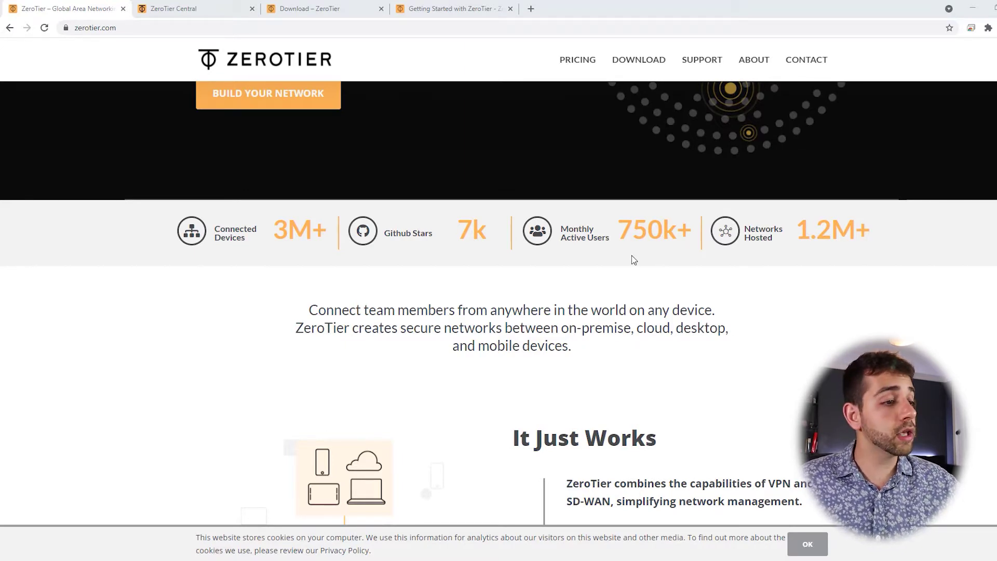
scroll(631, 256, down, 3)
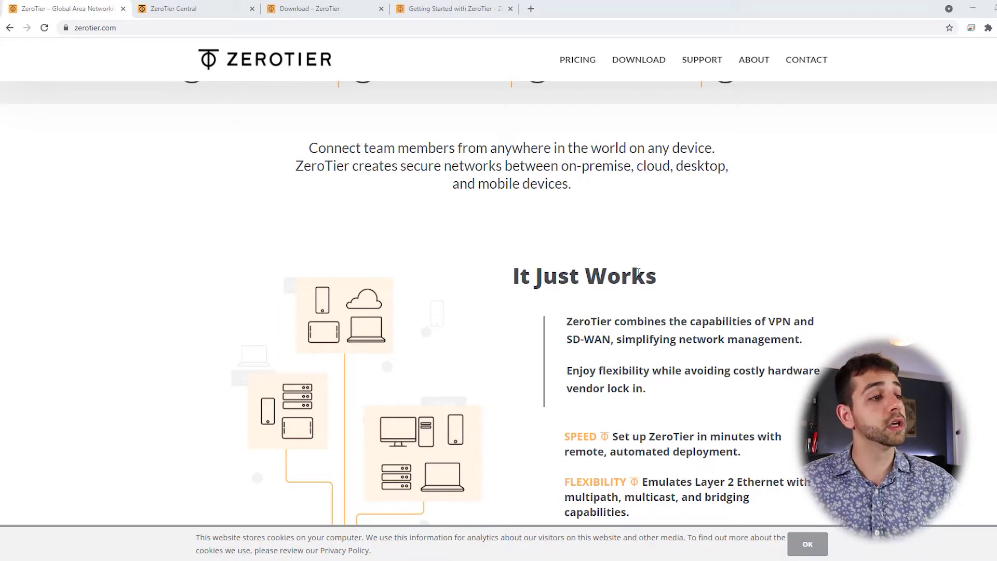
scroll(638, 272, down, 3)
scroll(551, 296, up, 1)
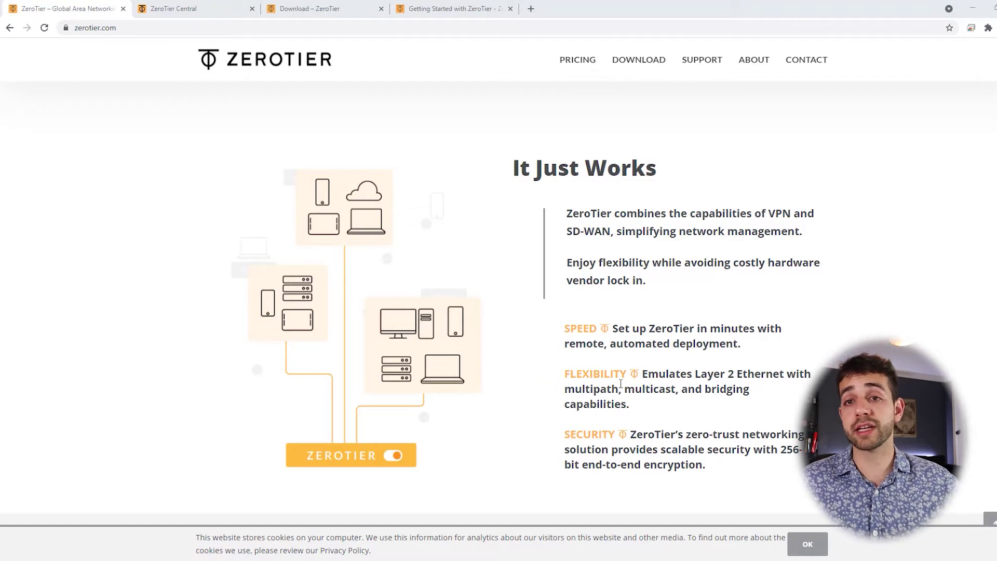
scroll(620, 383, down, 2)
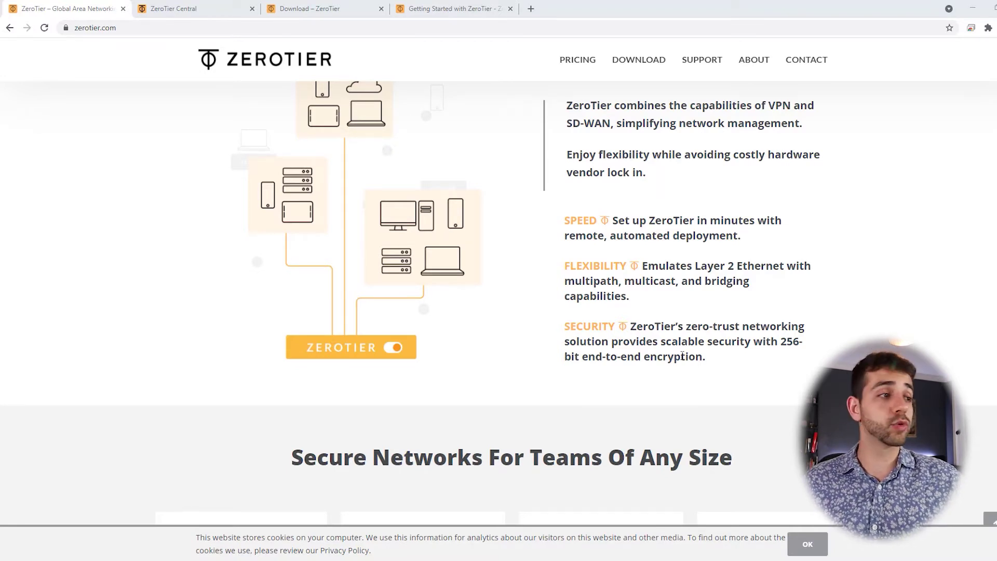
scroll(449, 237, down, 3)
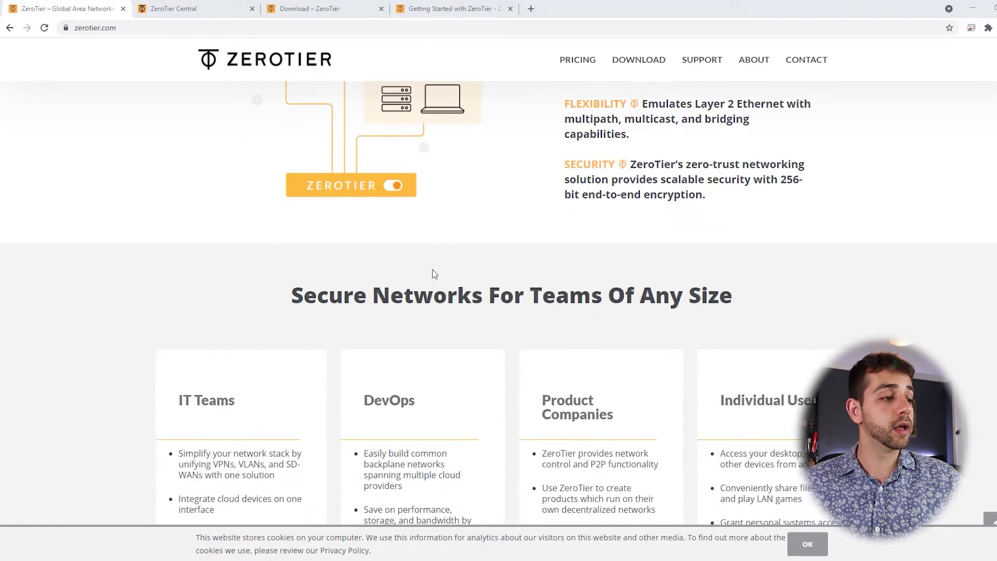
scroll(432, 269, down, 3)
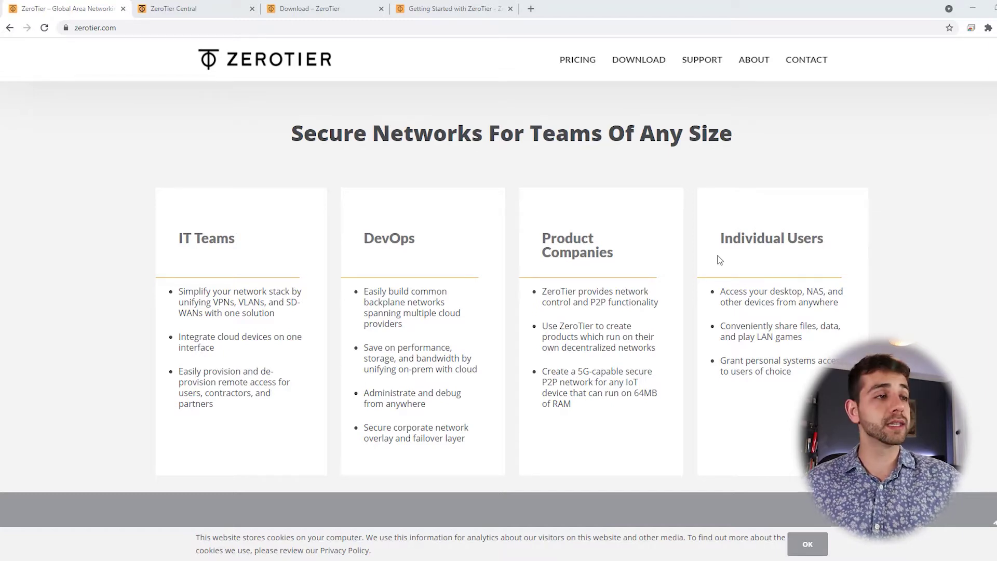
Review the Free, $49/Month and Enterprise pricing plans, then go to the Download page
click(577, 61)
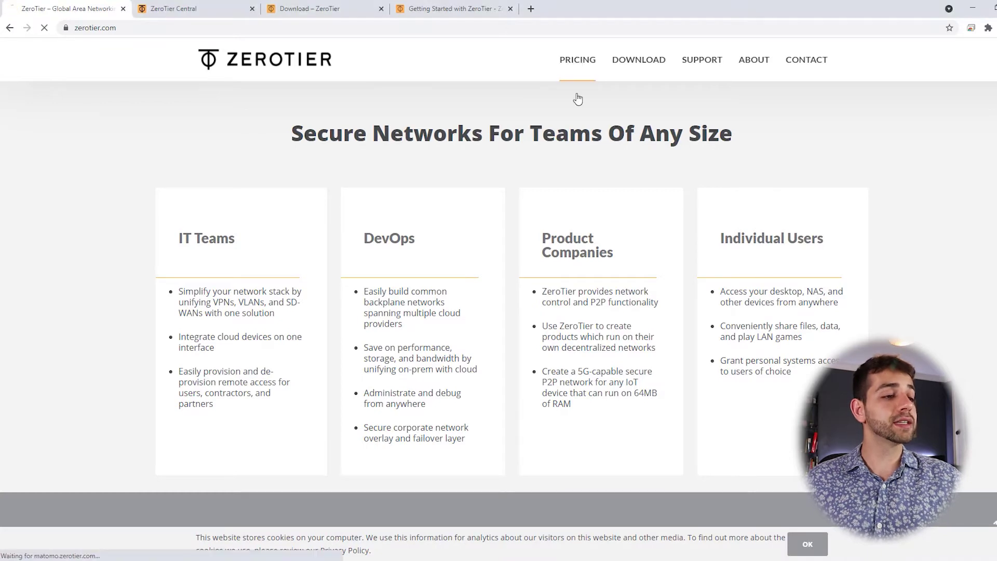
scroll(620, 252, down, 2)
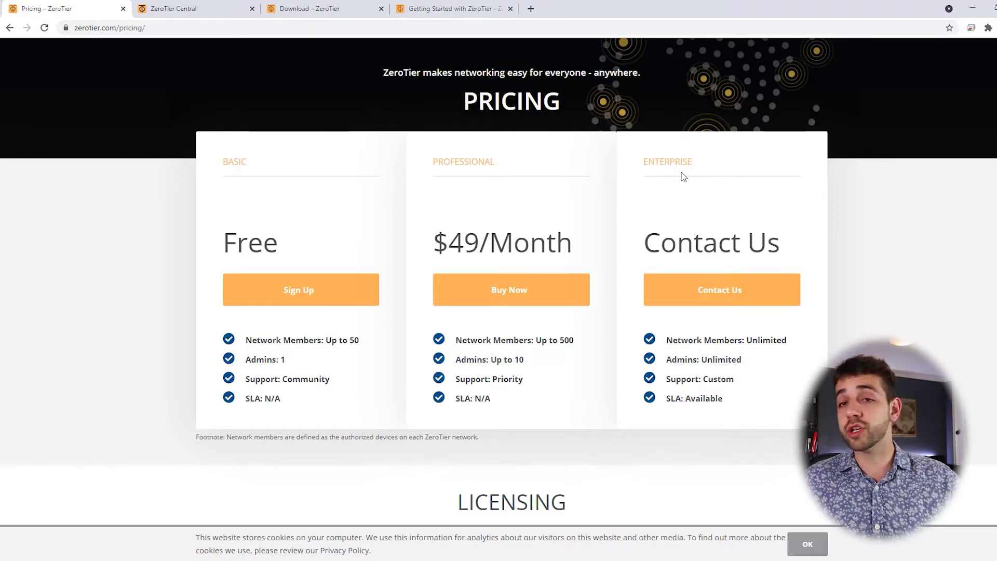
scroll(683, 176, down, 6)
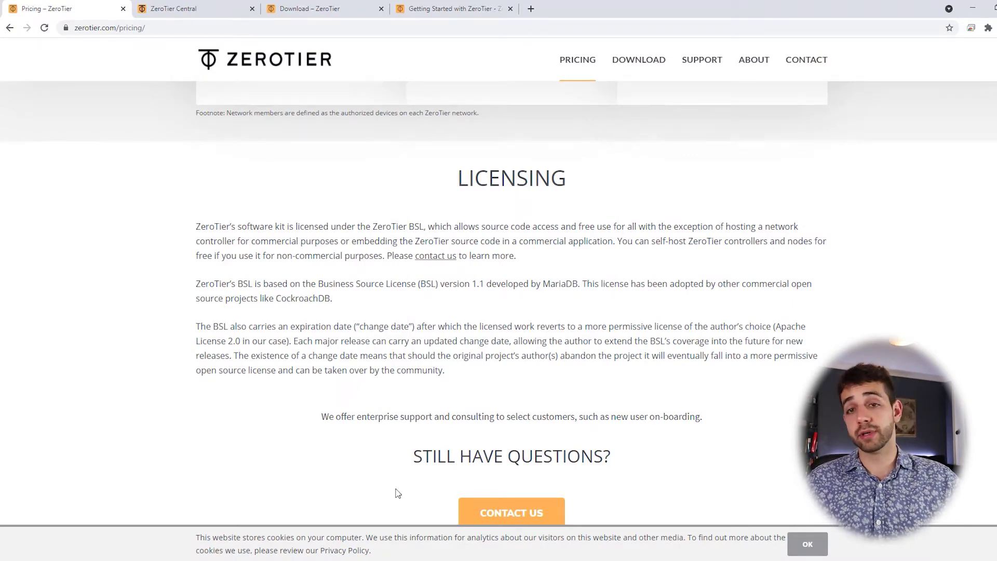
scroll(529, 258, up, 7)
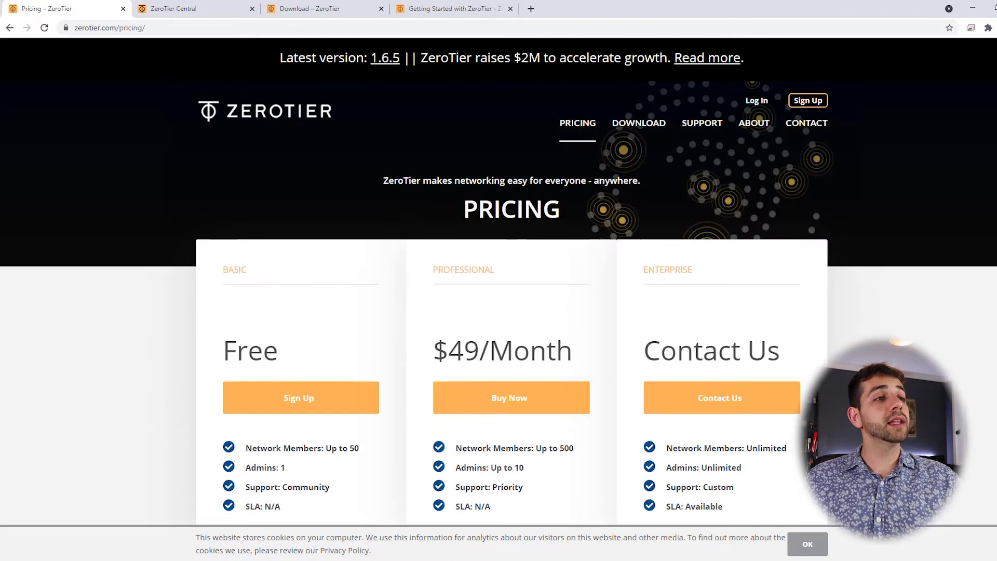
click(641, 126)
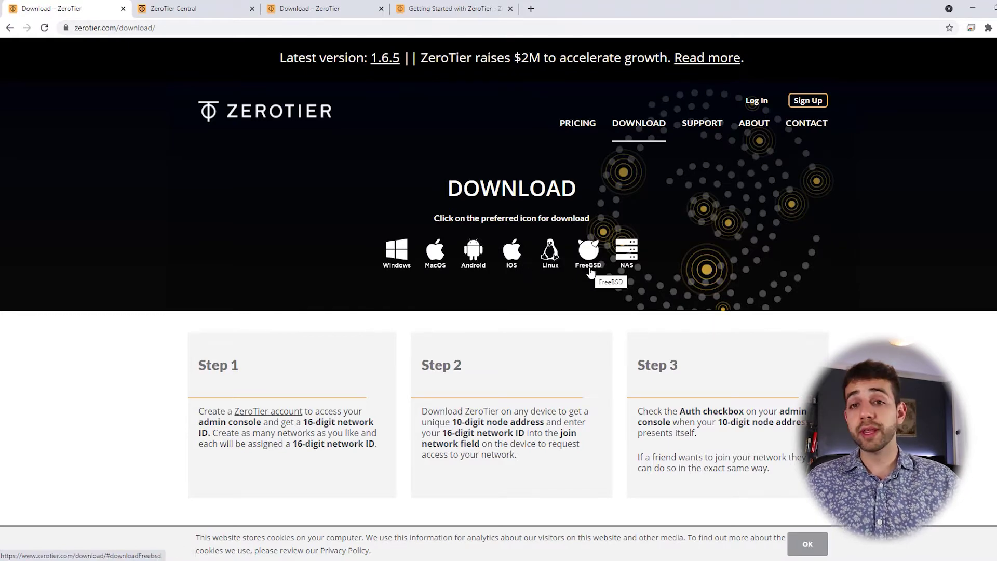
Scroll the Download page down to the Linux (DEB/RPM) curl install script
scroll(351, 236, down, 1)
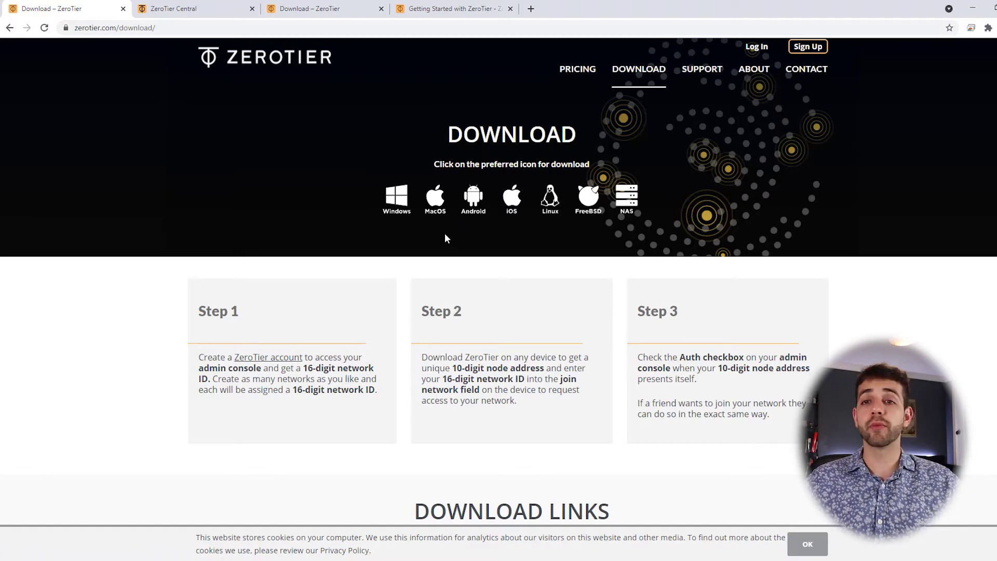
scroll(445, 238, down, 15)
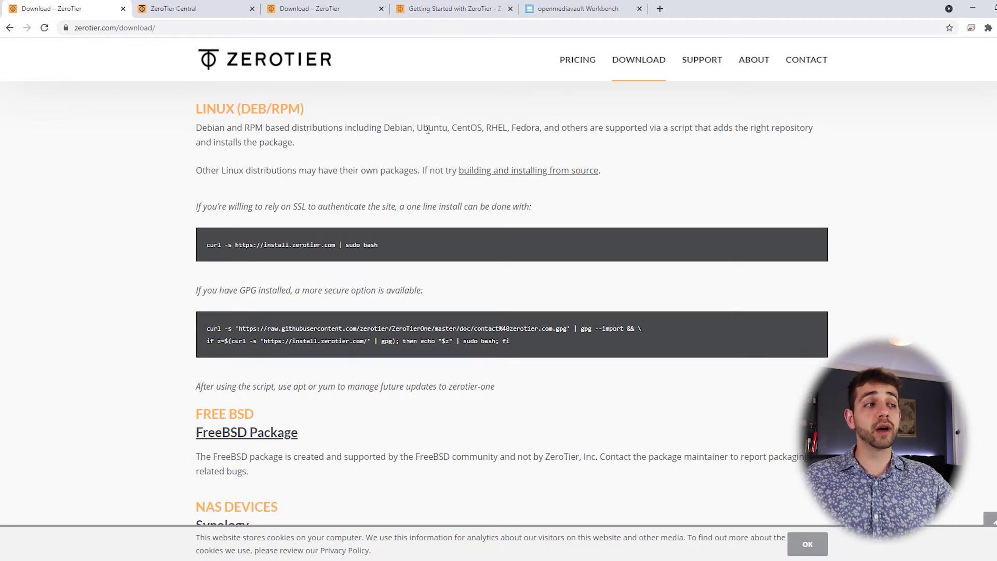
Run 'sudo apt install curl' on the OMV server, confirm with y, and copy the suggested apt-get update
click(577, 9)
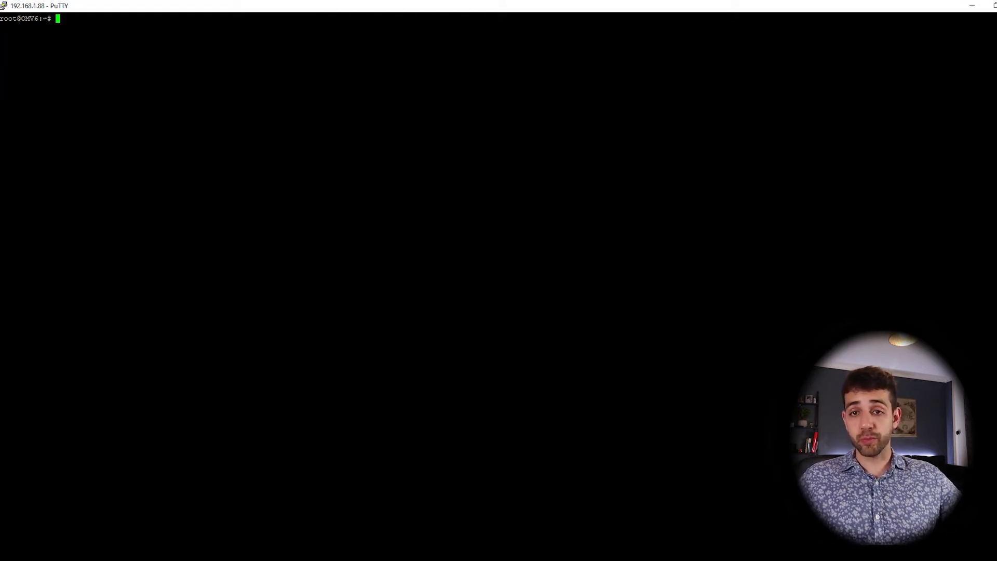
text(sudo apt install curl)
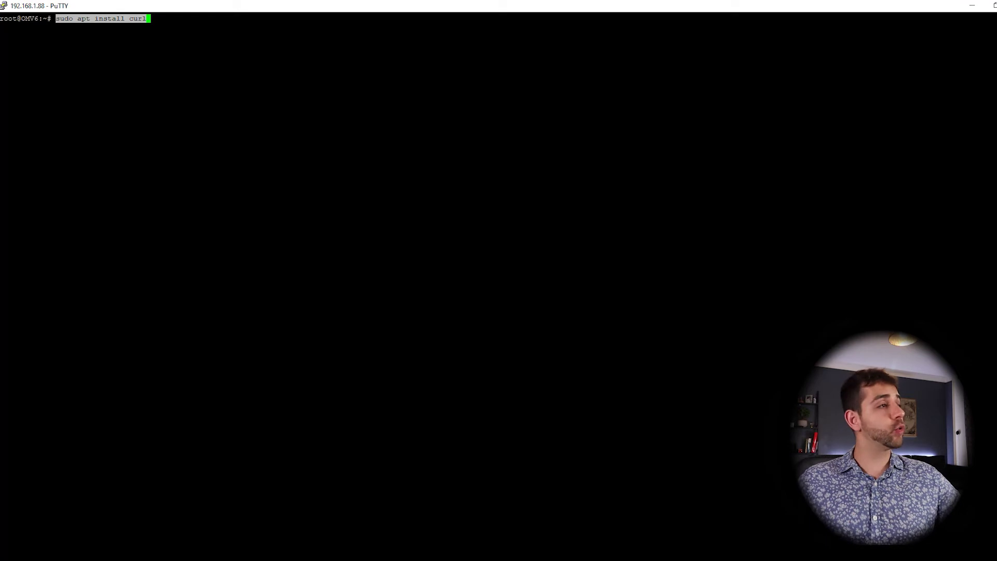
key(Return)
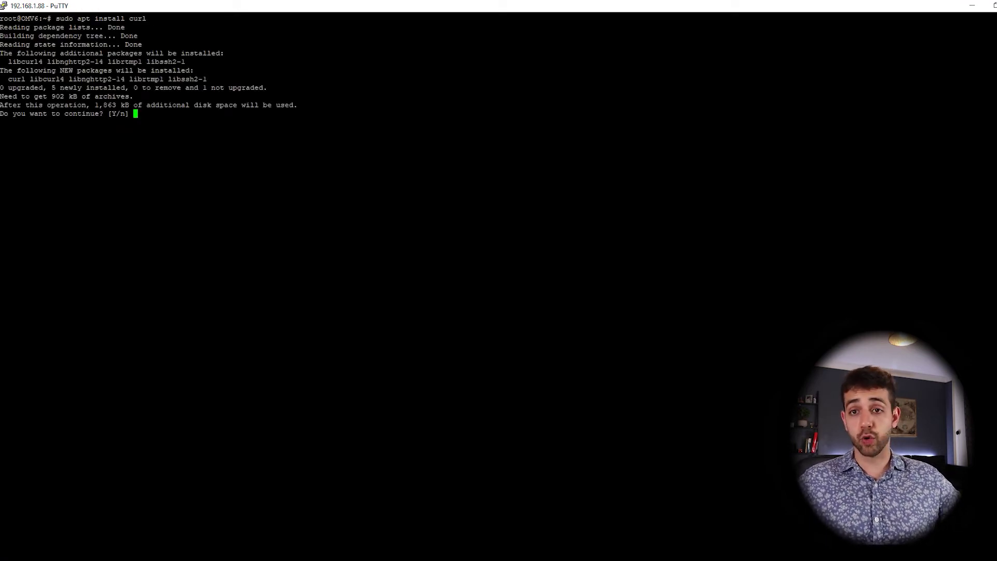
text(y)
key(Return)
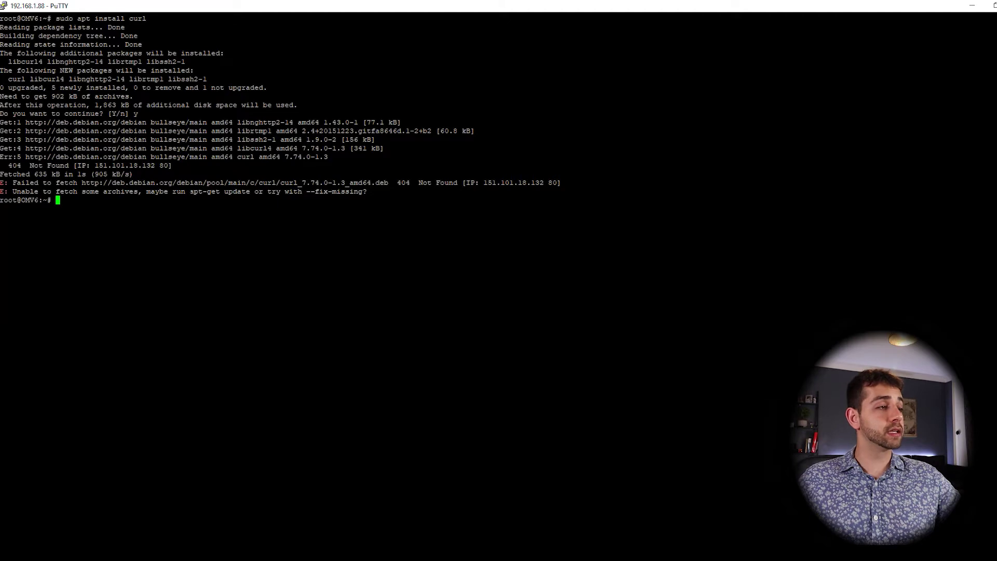
drag(185, 192, 249, 192)
Refresh the server's package lists with apt-get update and clear the terminal
key(ctrl+c)
key(shift+Insert)
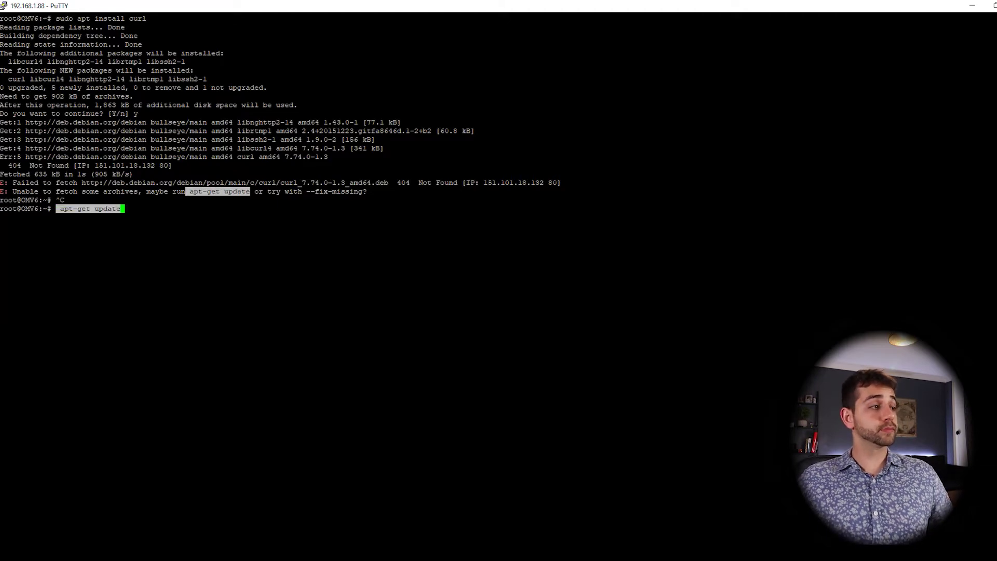
key(Return)
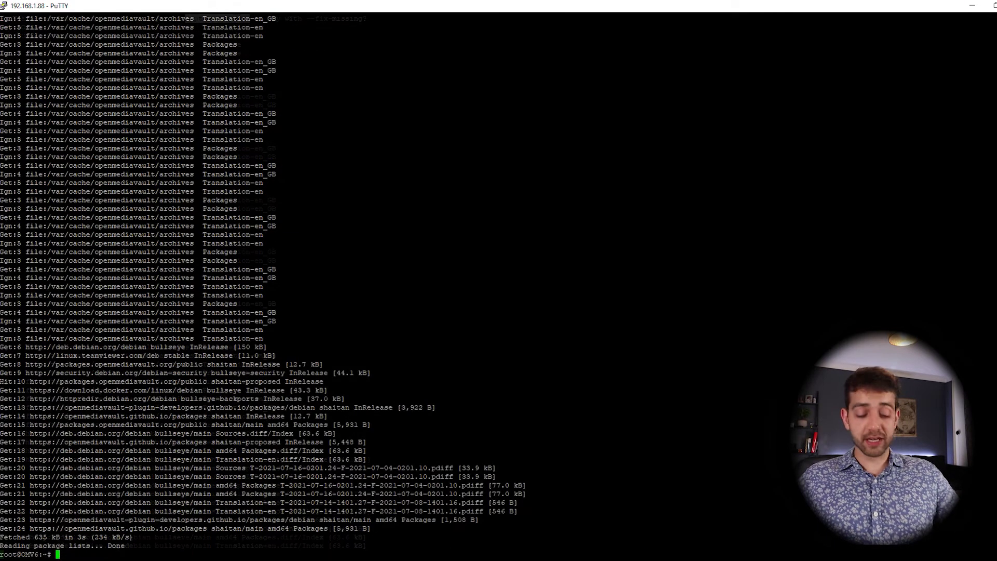
text(clear)
key(Return)
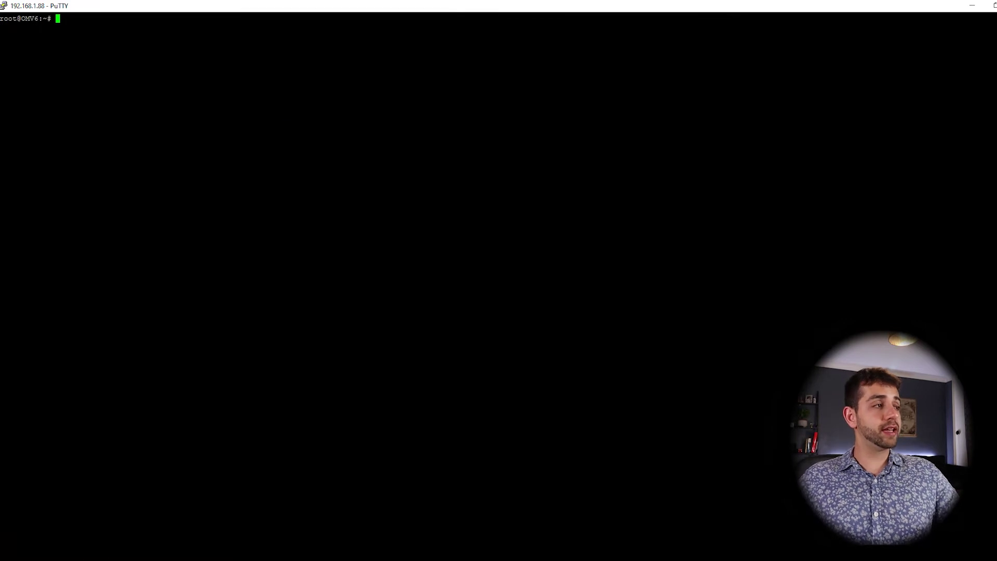
Rerun 'sudo apt install curl' and confirm with y so curl installs
key(shift+Insert)
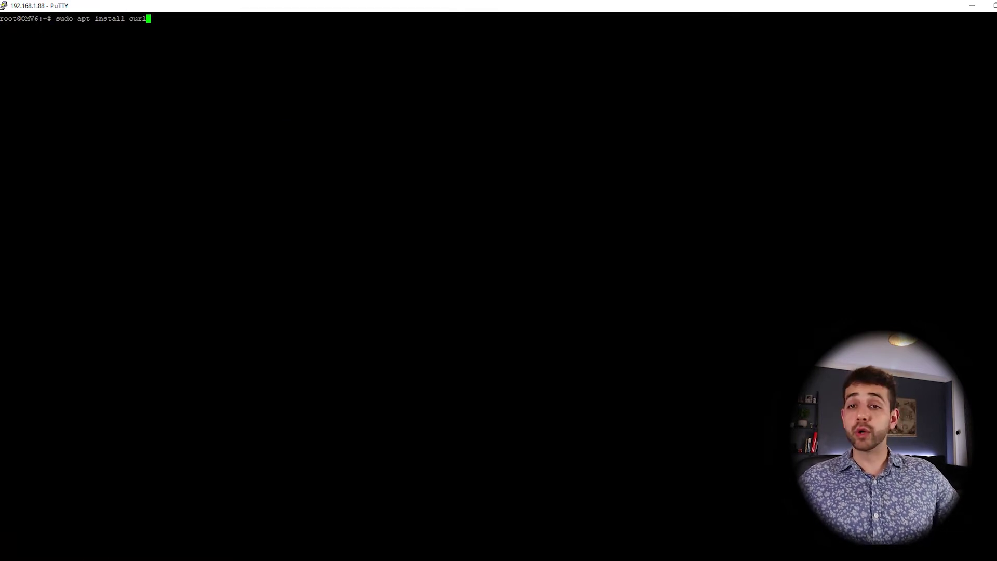
key(Return)
text(y)
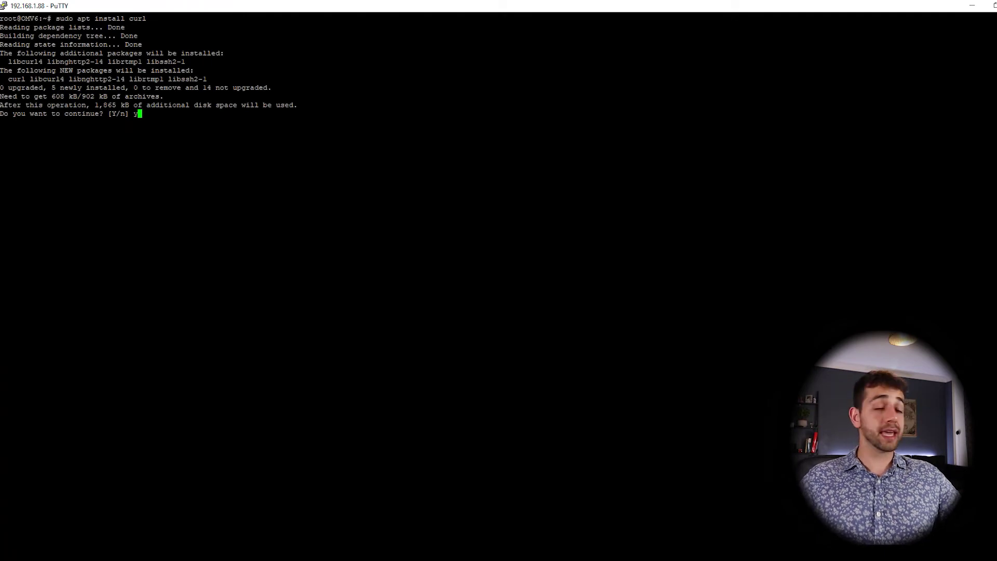
key(Return)
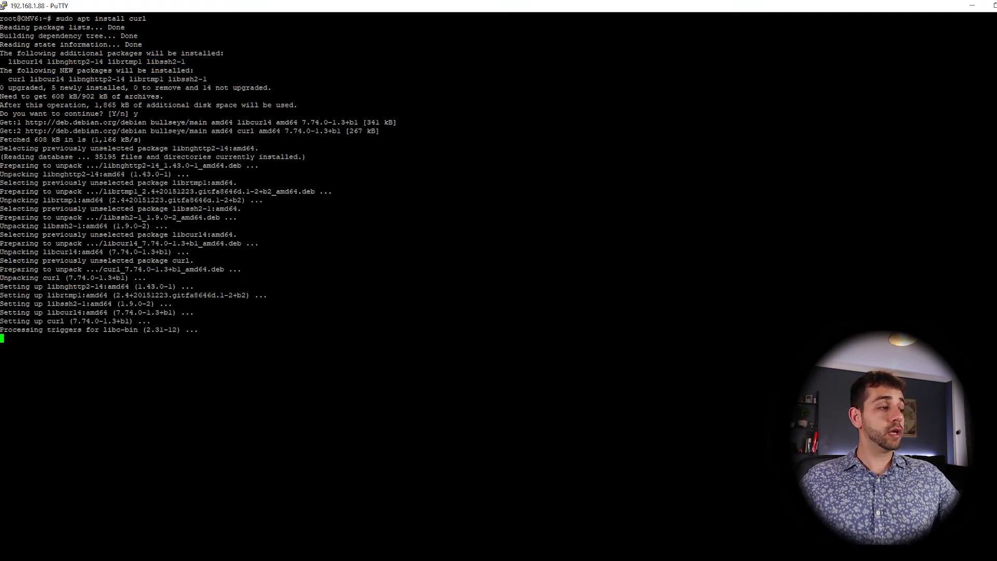
Run the ZeroTier install script and copy the server's reported ZeroTier address
key(shift+Insert)
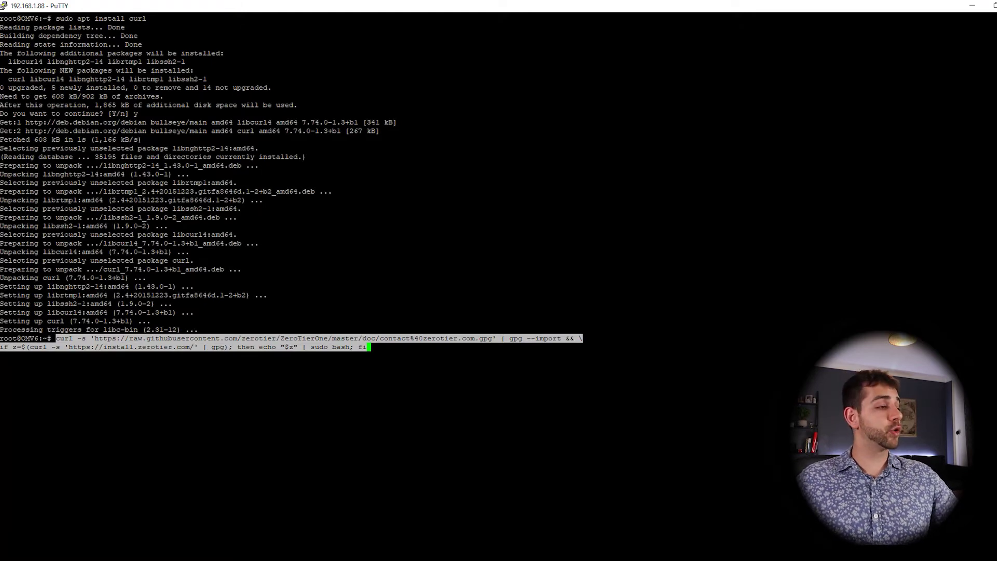
key(Return)
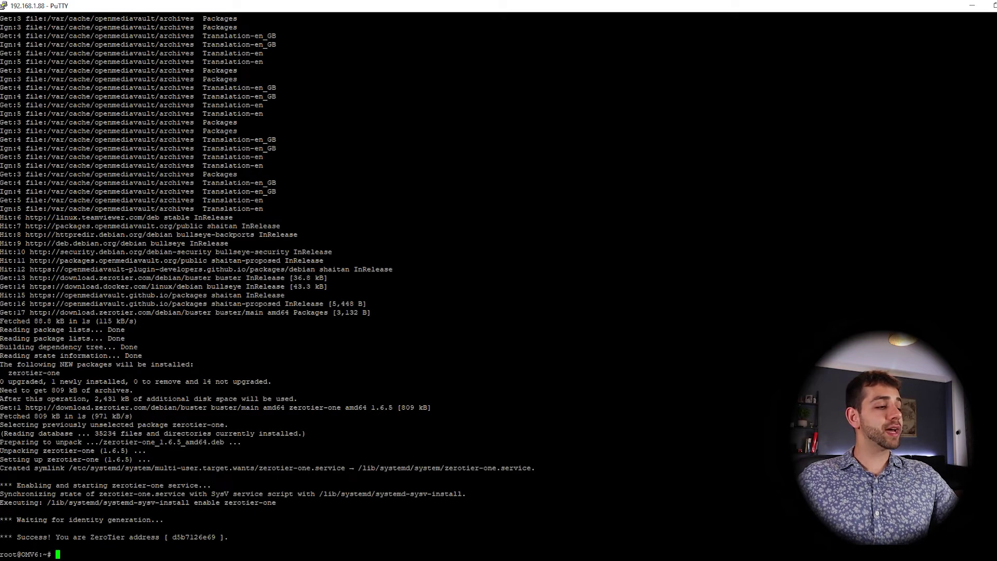
drag(172, 537, 216, 537)
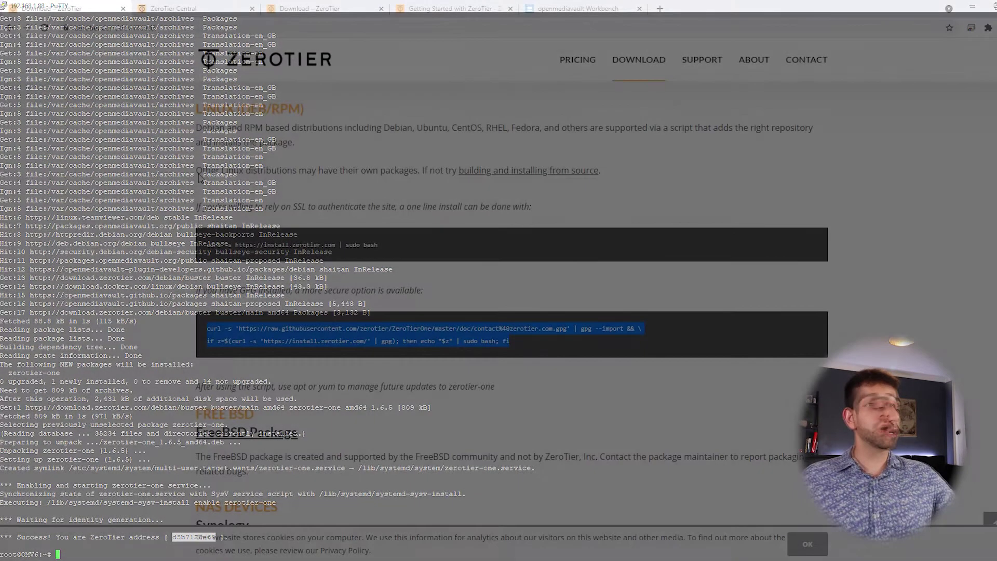
scroll(288, 224, up, 5)
scroll(291, 229, up, 2)
Create a new private network on the ZeroTier Central Networks page
key(ctrl+Tab)
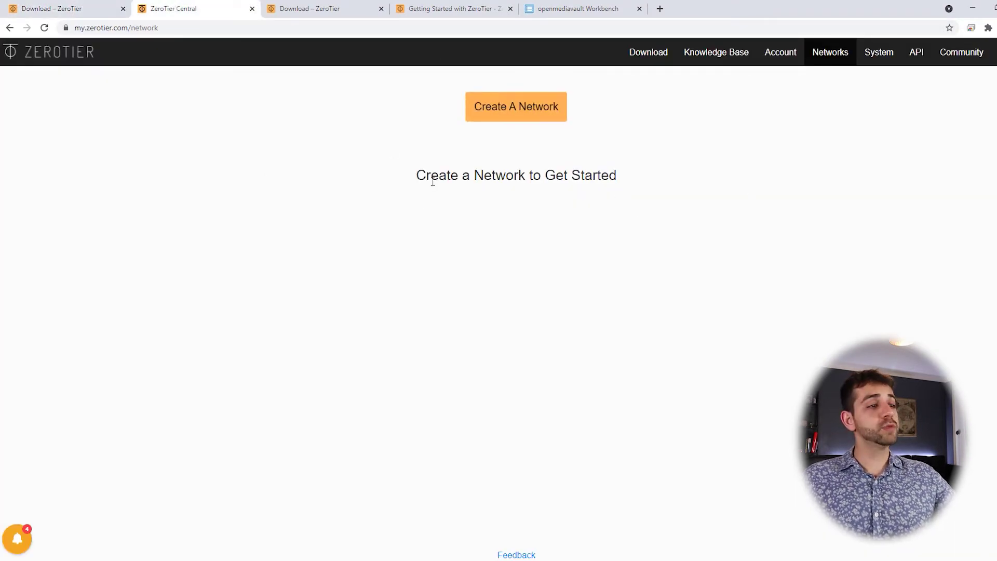
drag(526, 176, 649, 180)
click(650, 180)
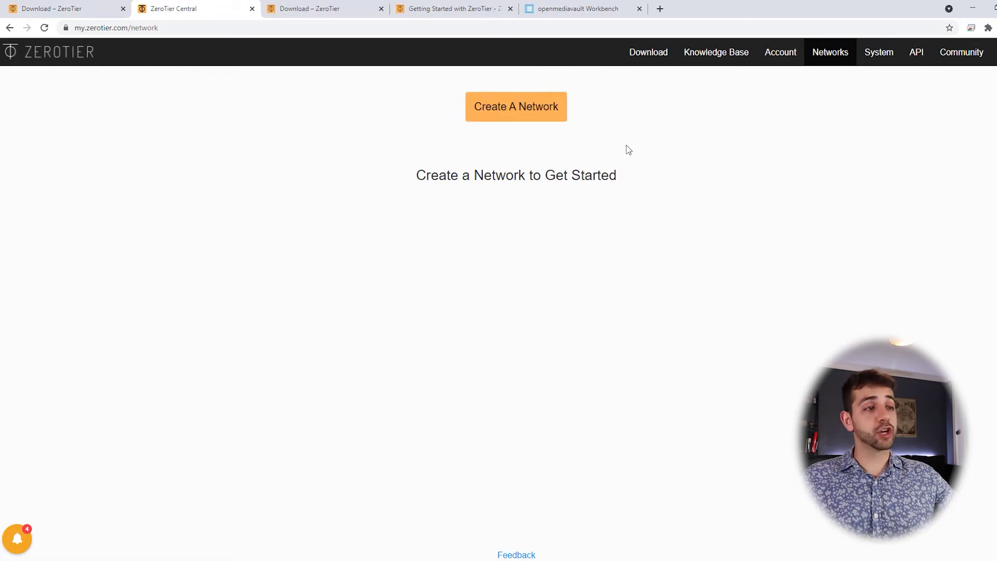
drag(470, 176, 563, 176)
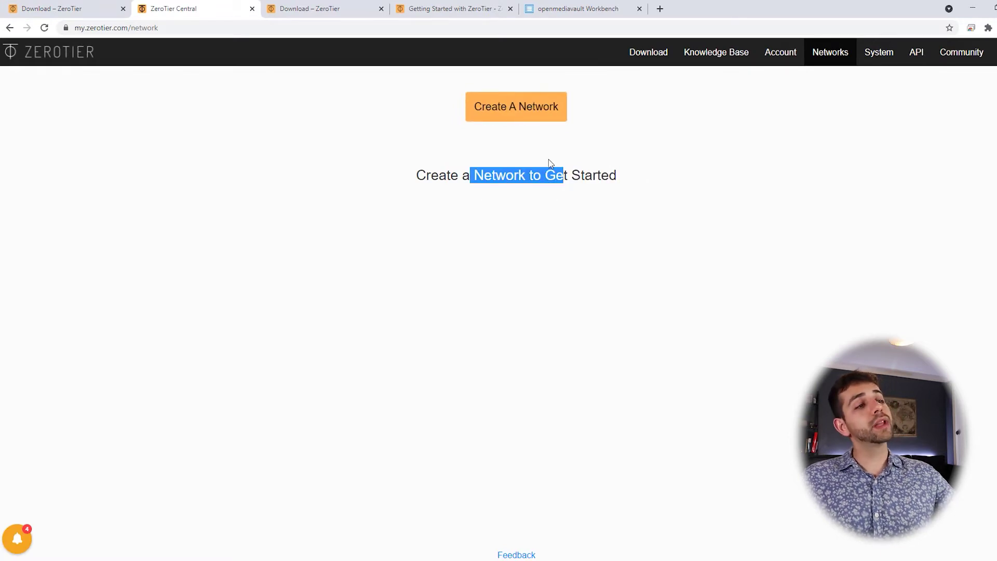
click(520, 112)
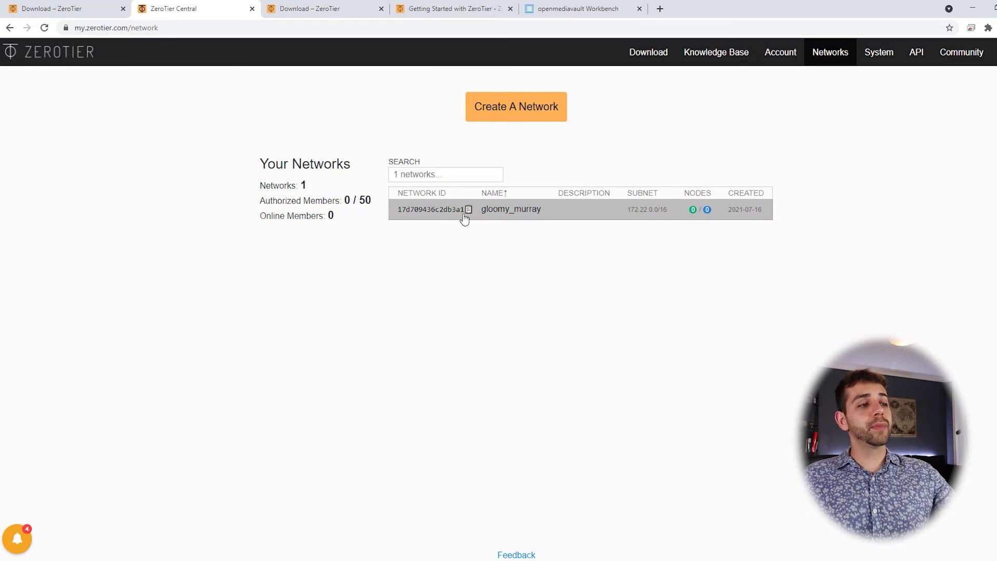
Open the Sauber-lab network's settings and review Basics, Advanced and IPv4 Auto-Assign down to Members
click(557, 218)
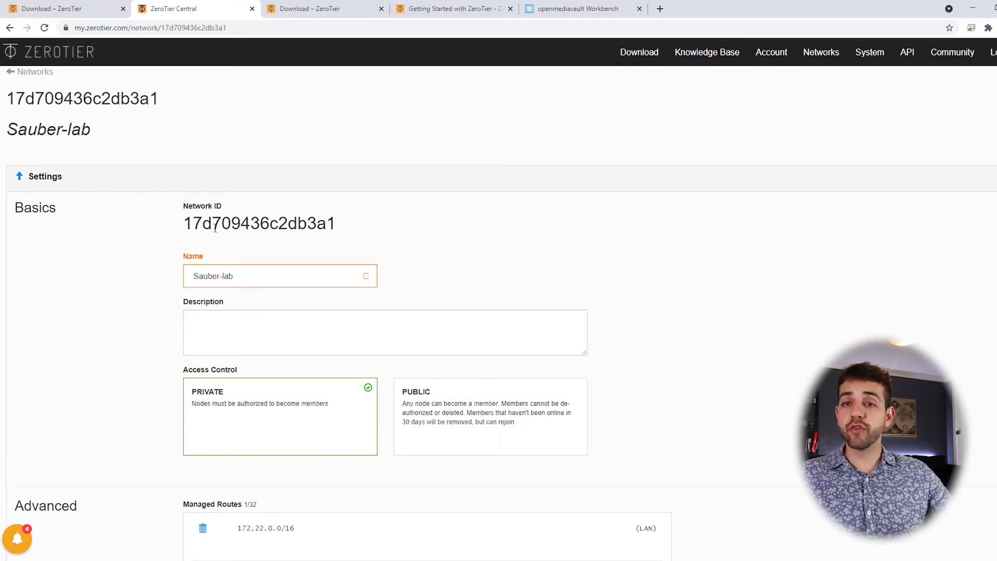
click(245, 336)
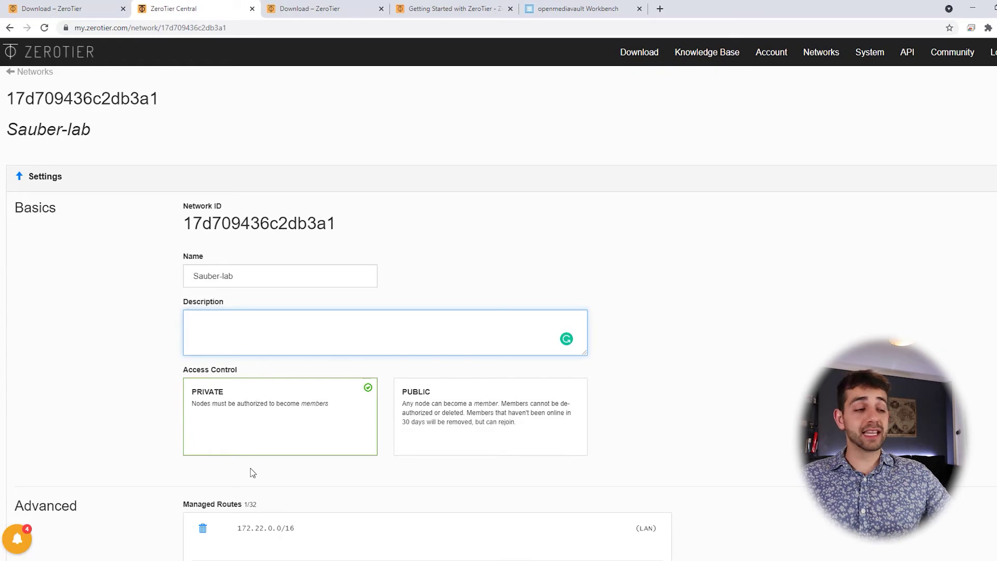
scroll(195, 542, down, 4)
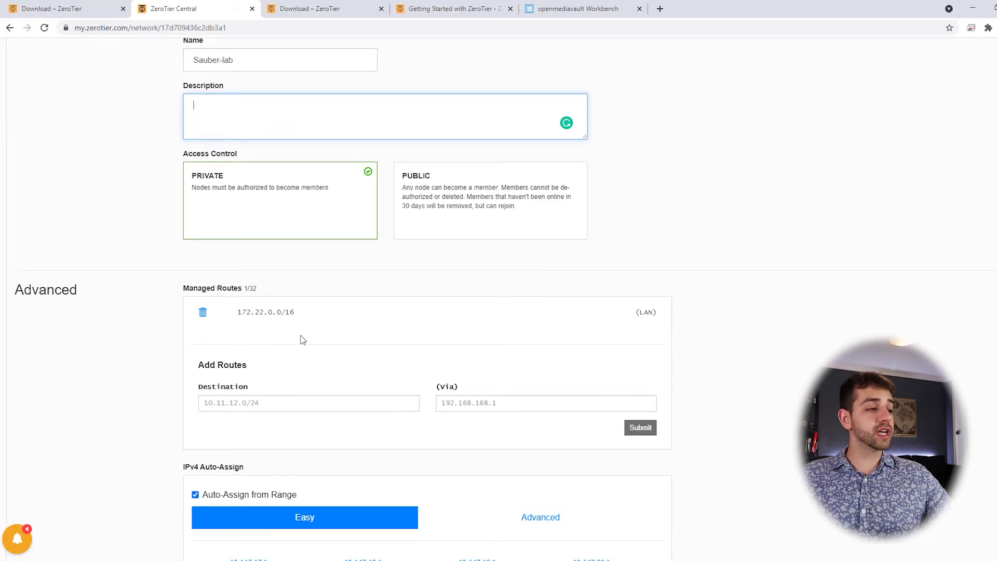
scroll(300, 338, down, 5)
scroll(288, 217, down, 3)
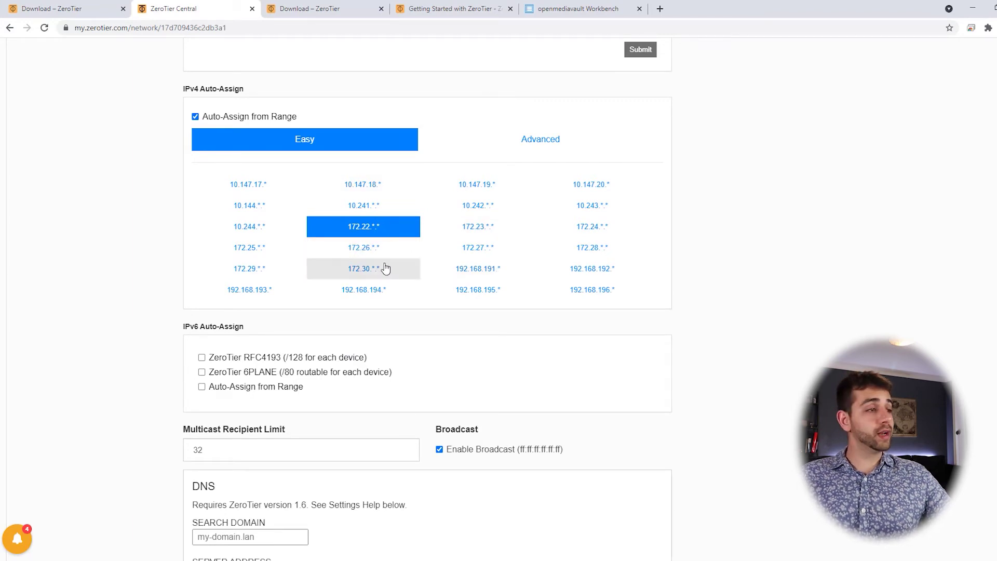
scroll(582, 375, down, 6)
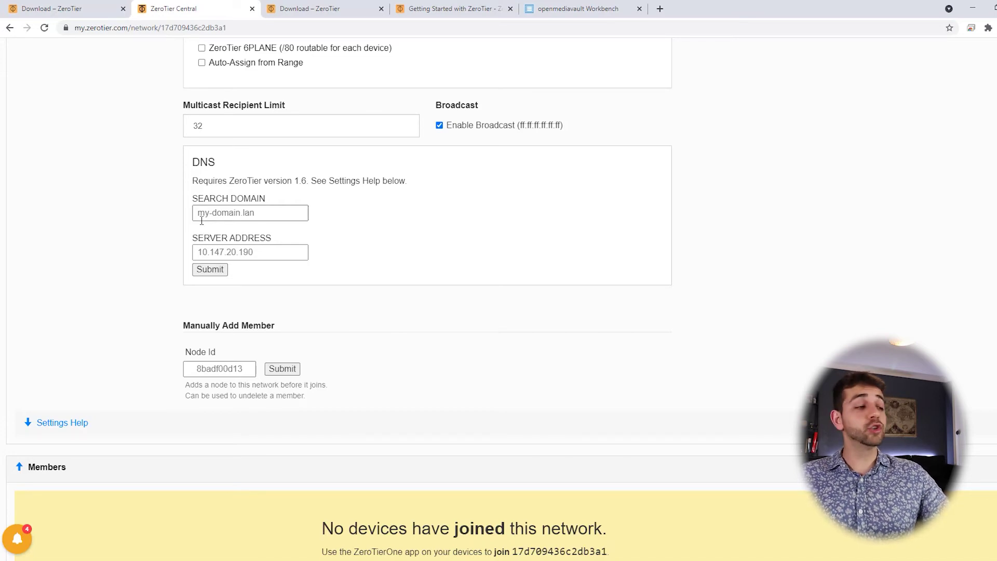
scroll(201, 220, down, 3)
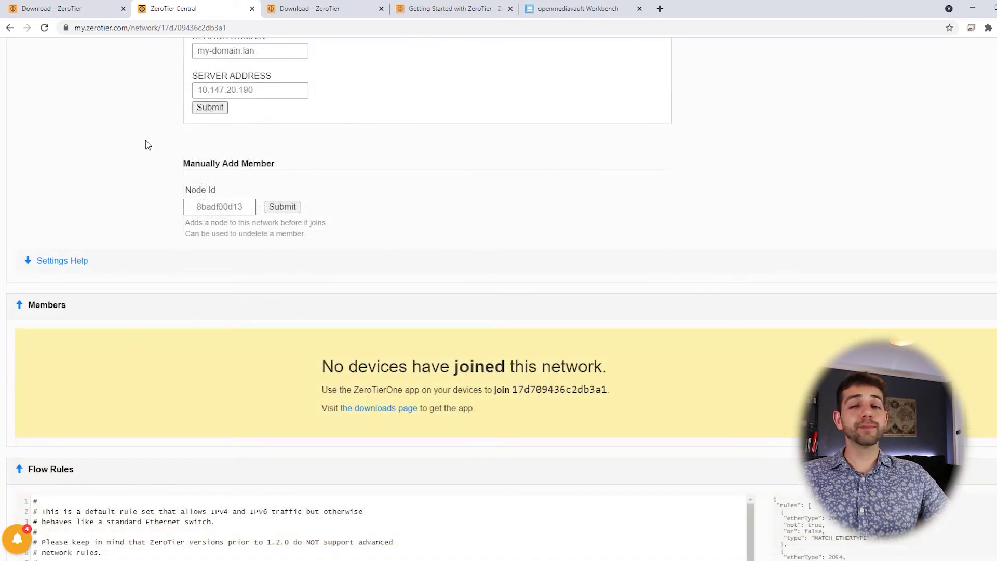
Manually add the server's ZeroTier address as a network member
click(243, 206)
key(ctrl+v)
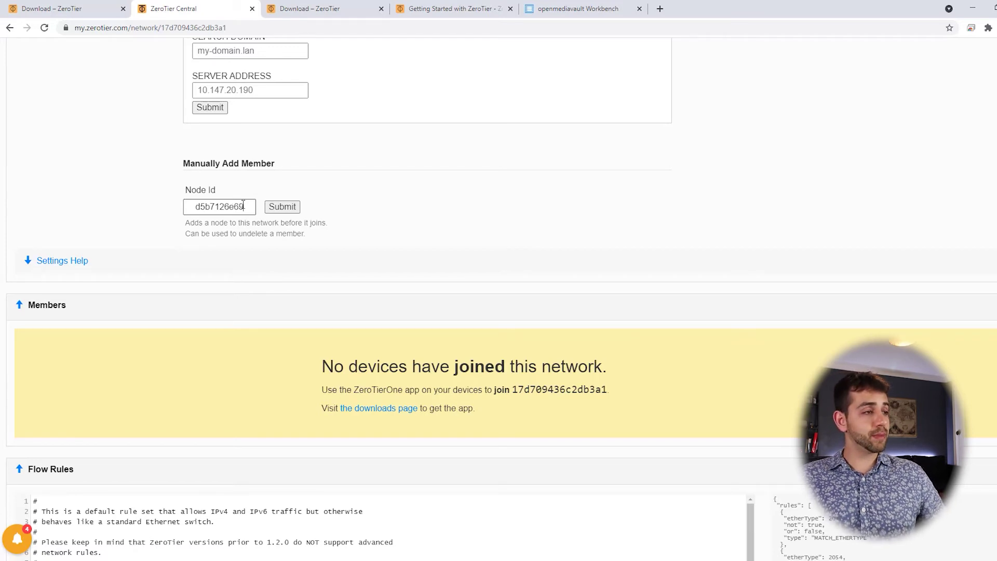
click(283, 207)
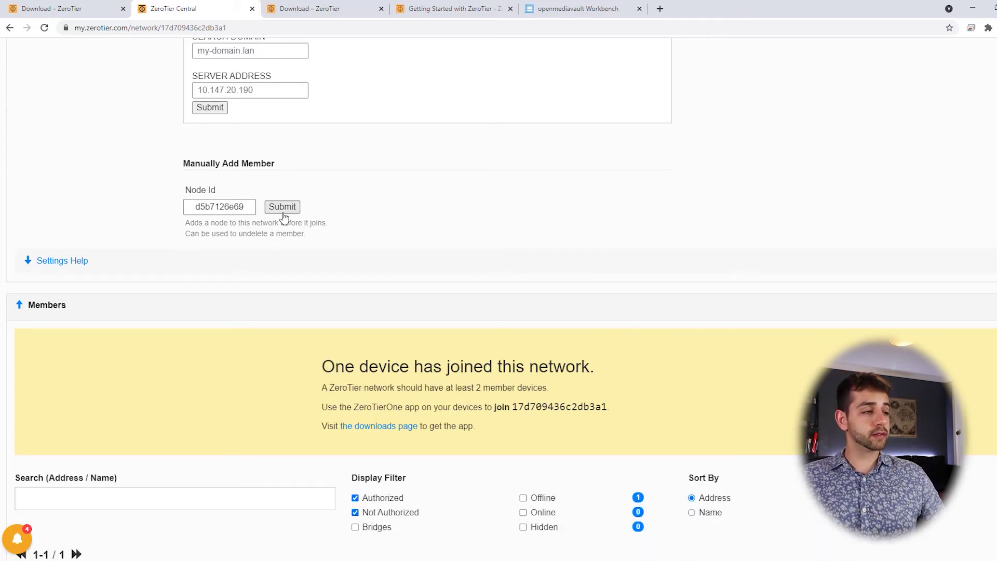
scroll(283, 216, down, 5)
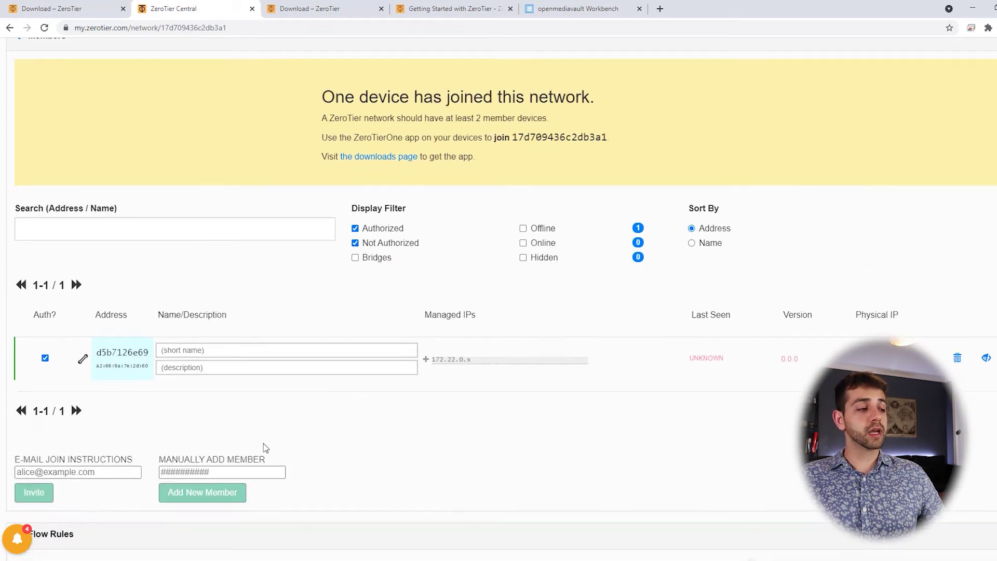
Name the member OMV6 with description NAS and allow Ethernet bridging
click(233, 350)
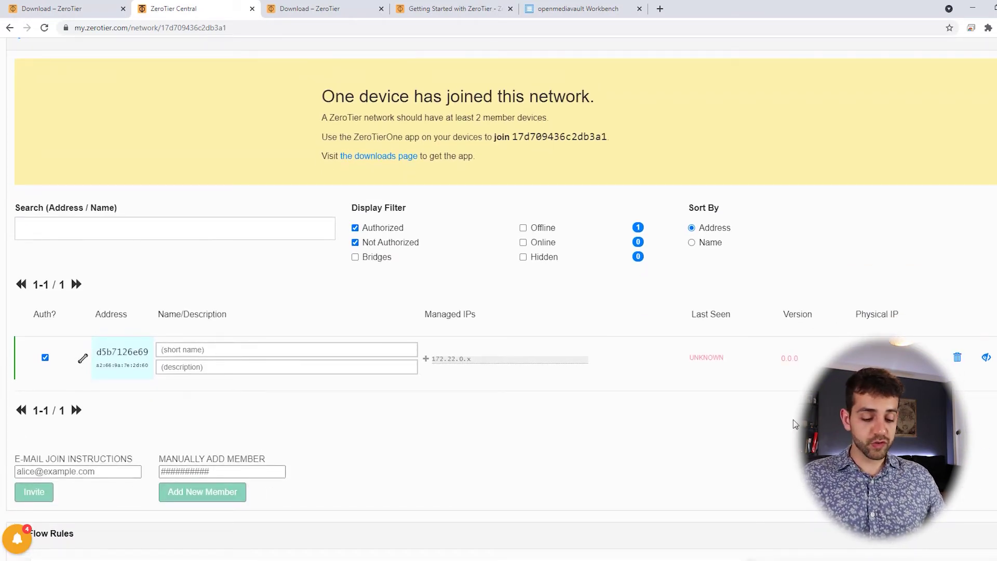
text(OMV6)
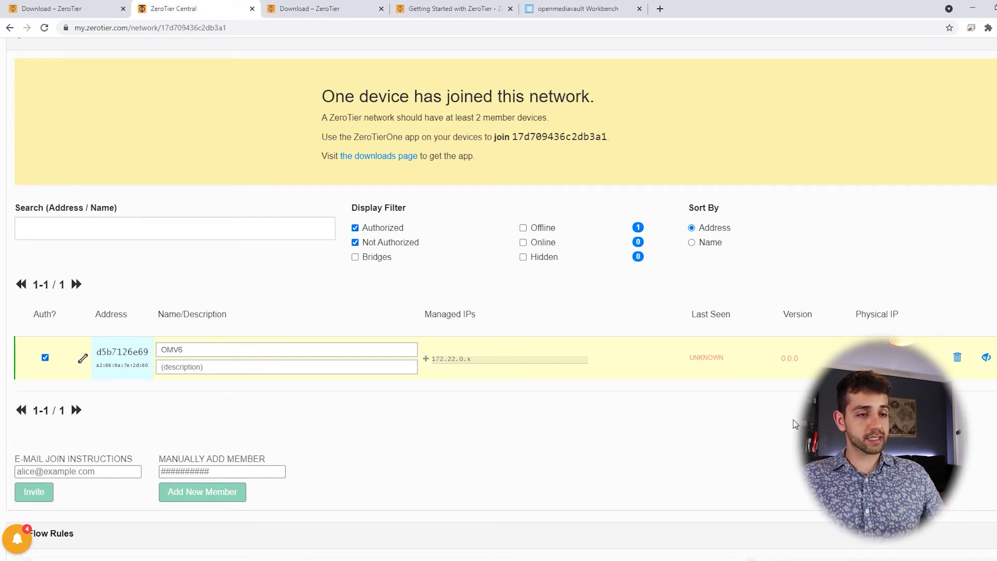
click(200, 368)
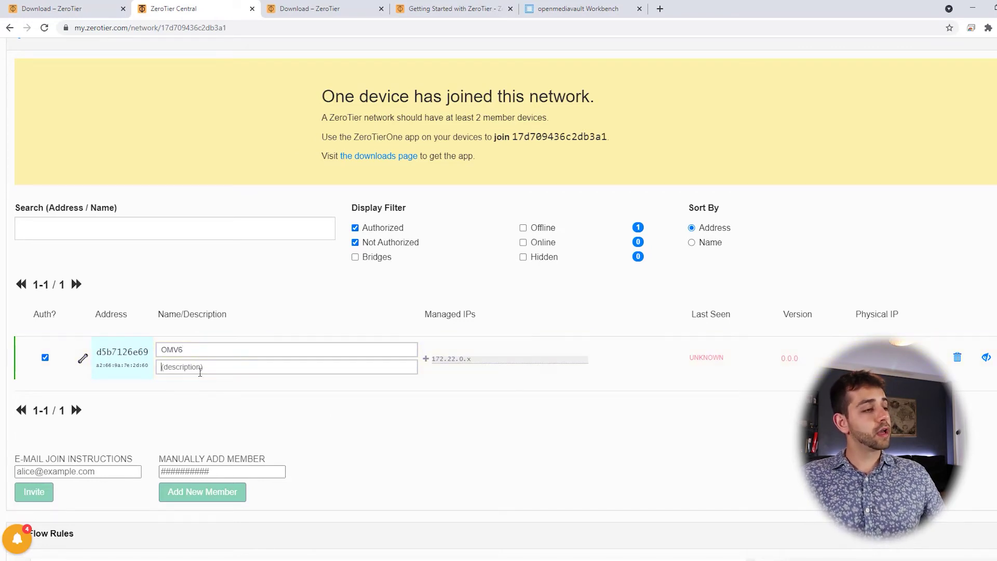
text(NAS)
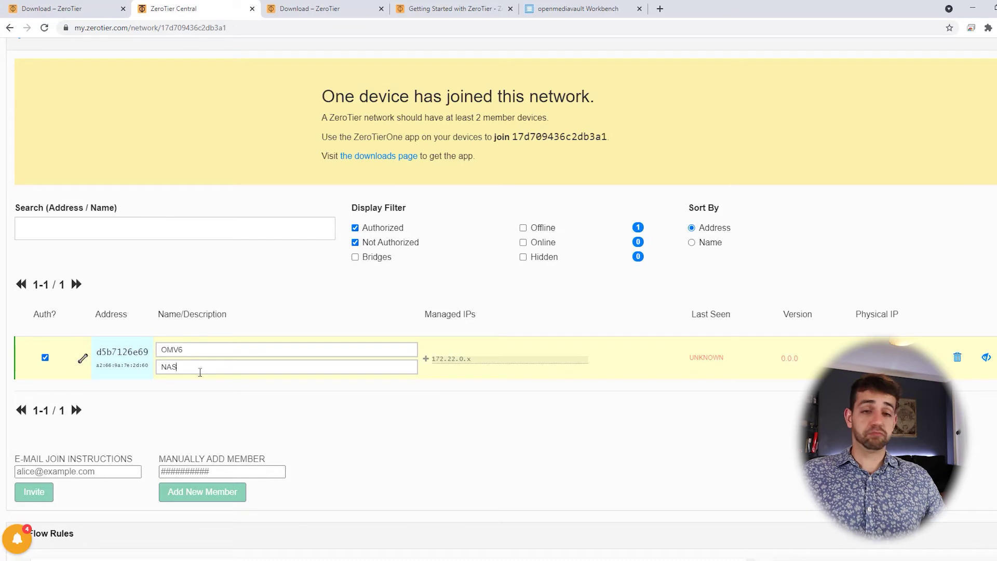
click(82, 359)
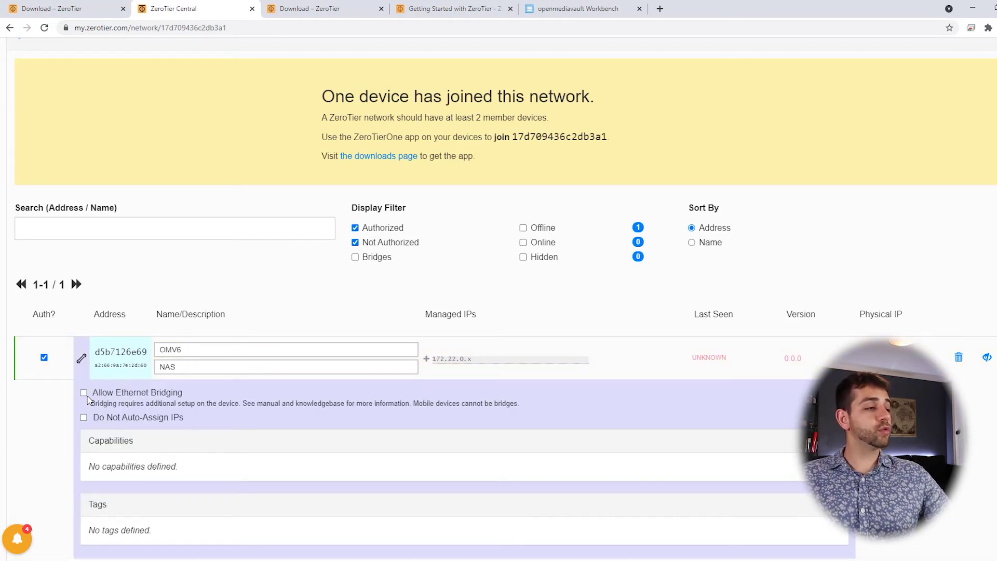
click(107, 394)
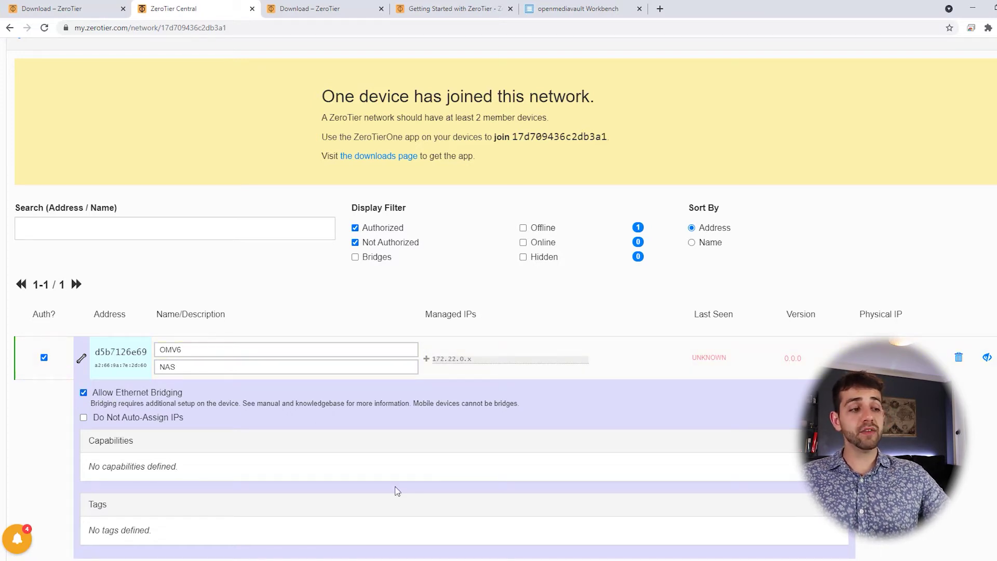
Reload the network page and delete the OMV6 member
click(46, 27)
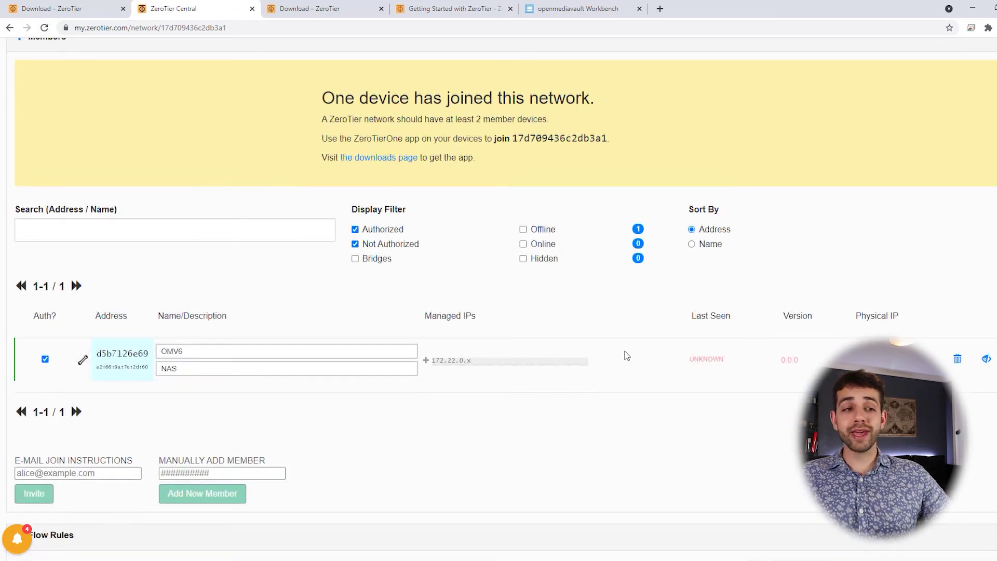
drag(667, 361, 730, 358)
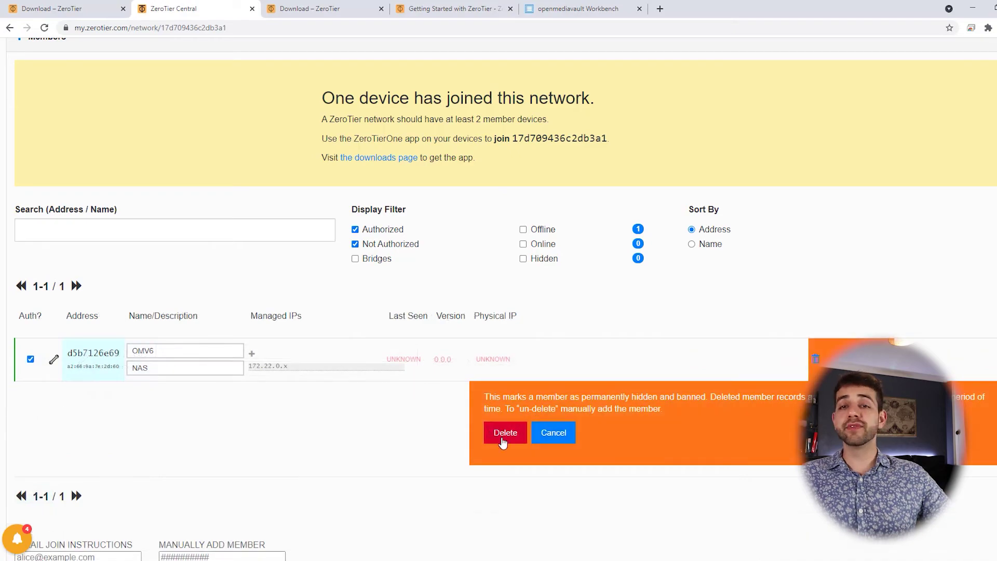
click(503, 439)
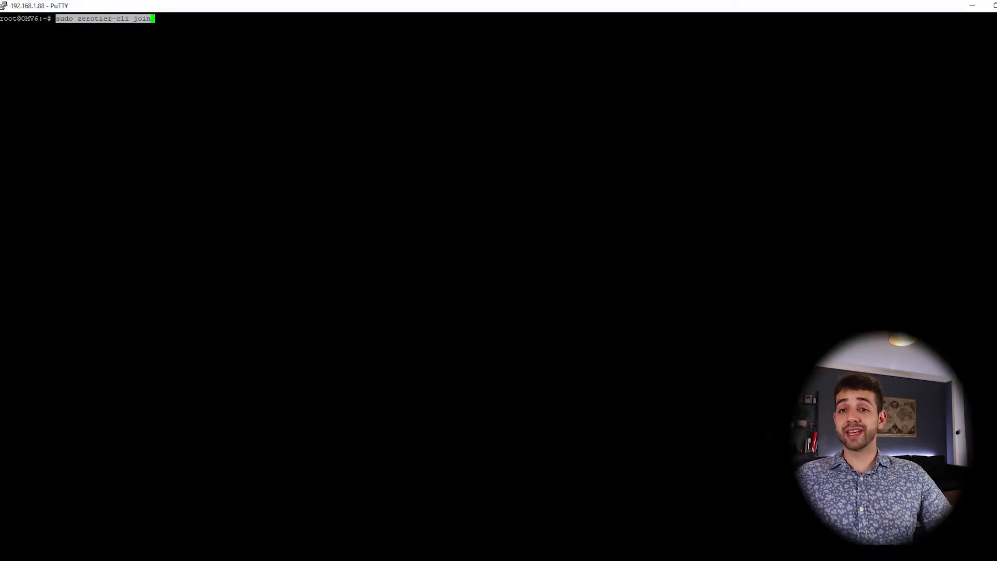
Complete 'sudo zerotier-cli join' with the network ID, minus the trailing period, and run it
text(17d709436c2db3a1.)
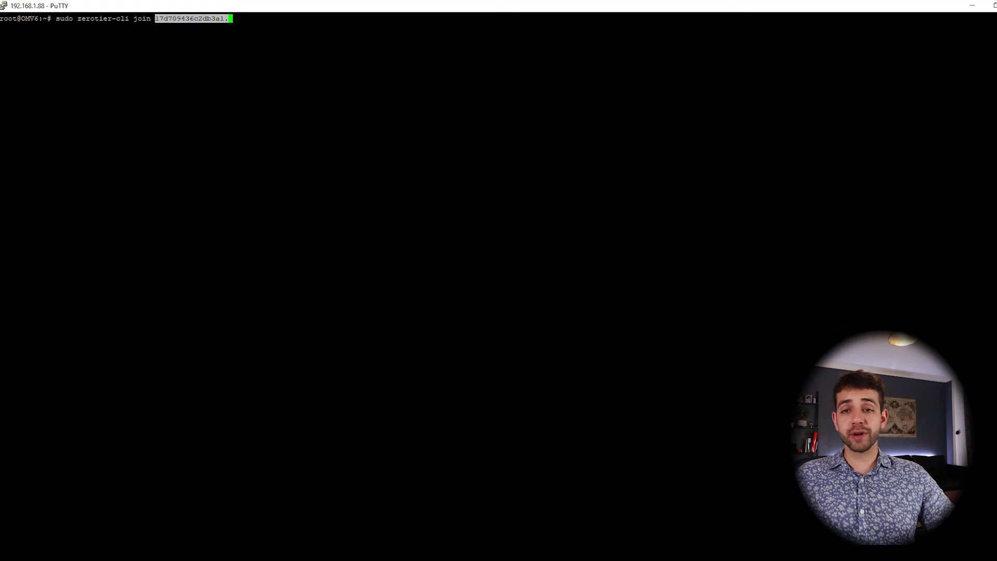
key(BackSpace)
key(Return)
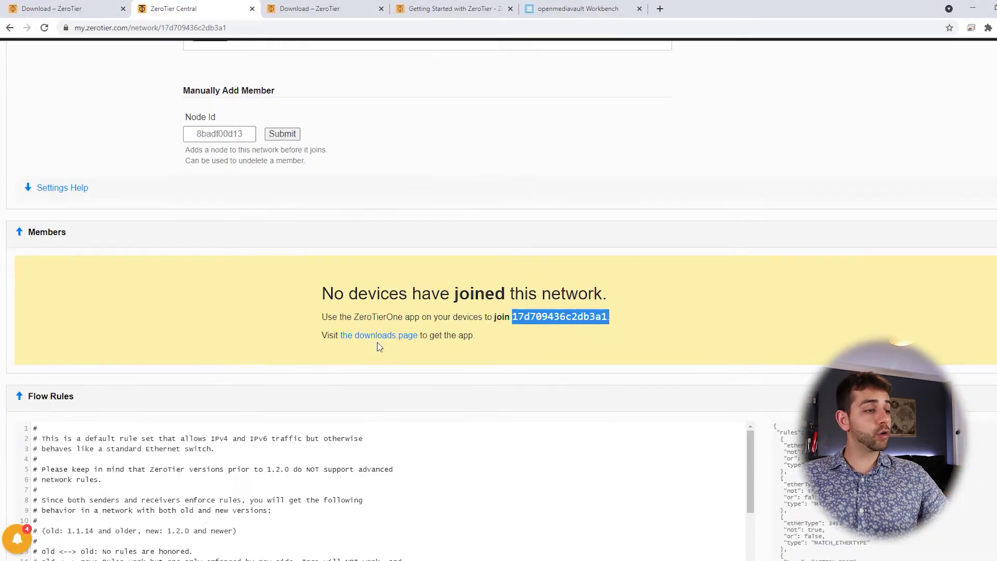
Reload ZeroTier Central and verify OMV6 is listed online at 172.22.147.166
scroll(378, 341, up, 4)
key(F5)
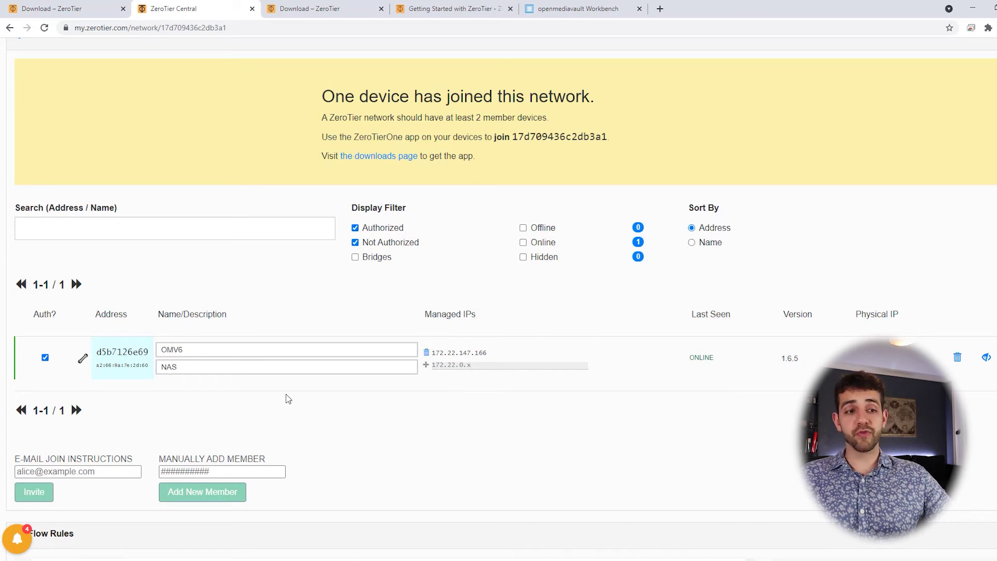
double_click(696, 358)
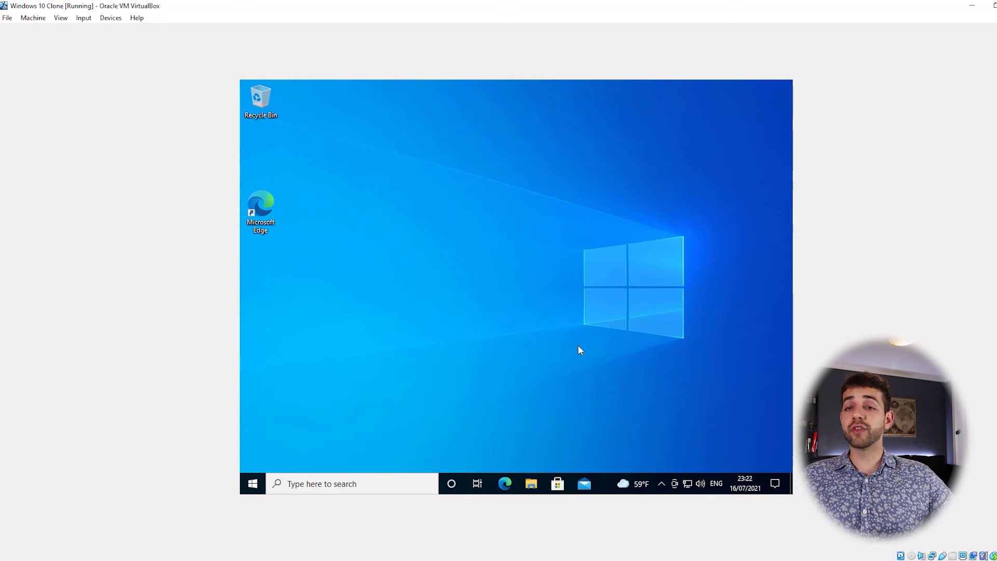
In the Windows VM, open Edge, search 'zer' and go to the ZeroTier website
double_click(258, 219)
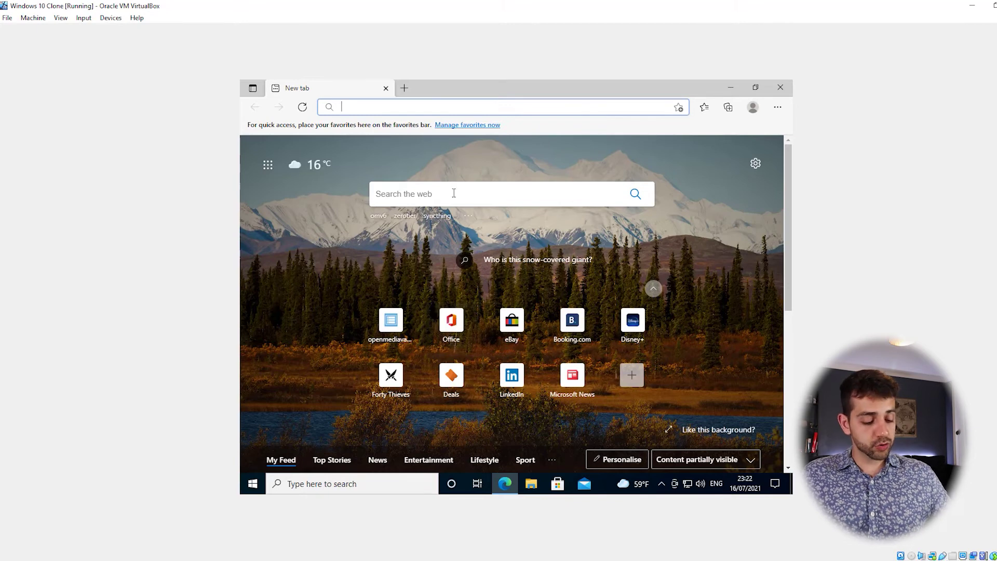
text(zero)
key(Return)
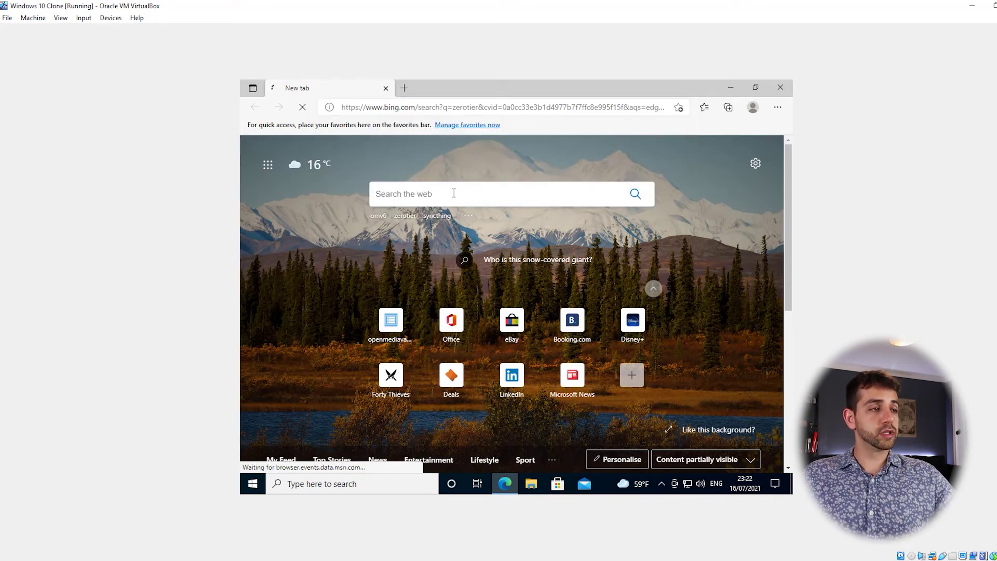
click(449, 217)
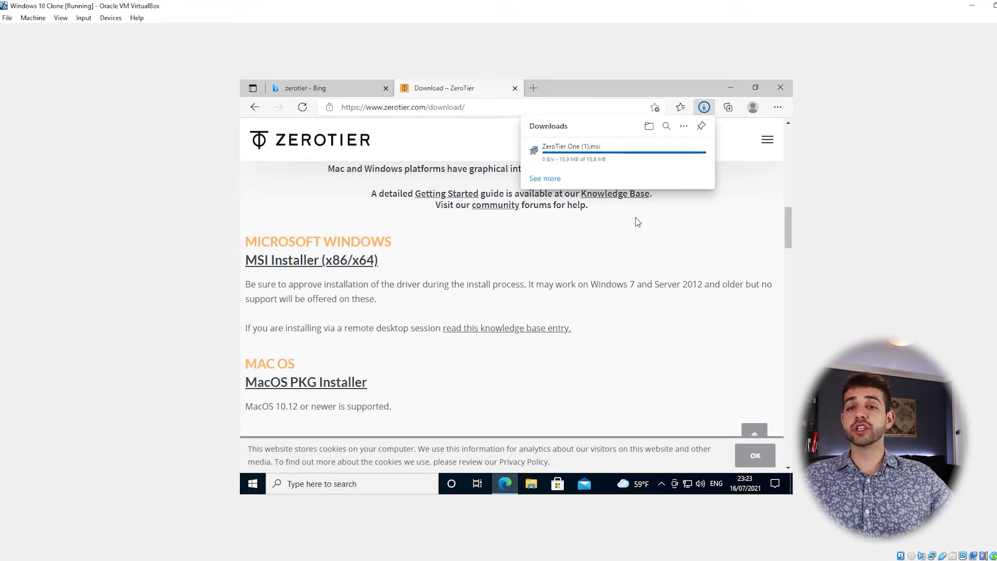
Run the ZeroTier One MSI installer, allowing UAC and network discovery, until installation completes
click(551, 155)
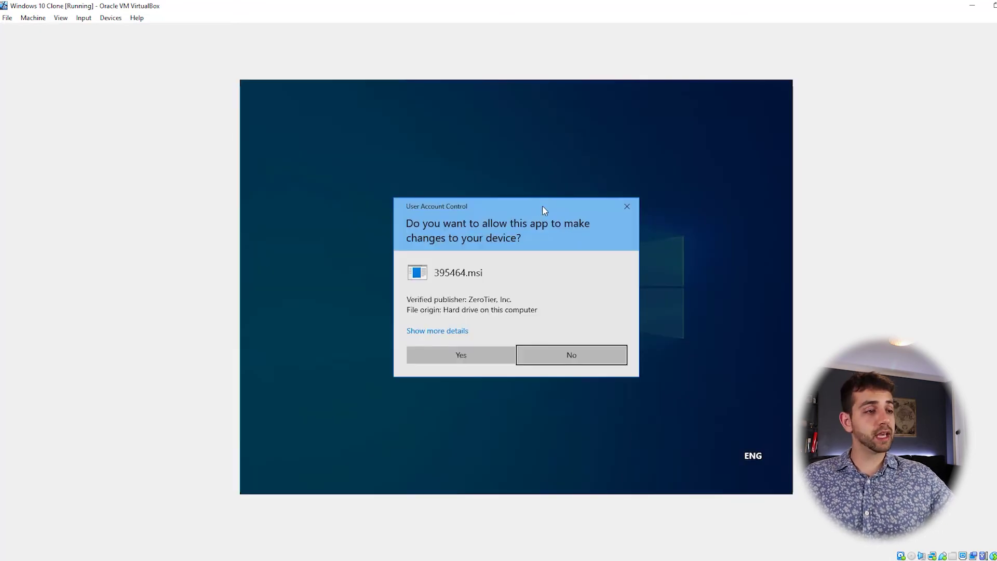
click(460, 356)
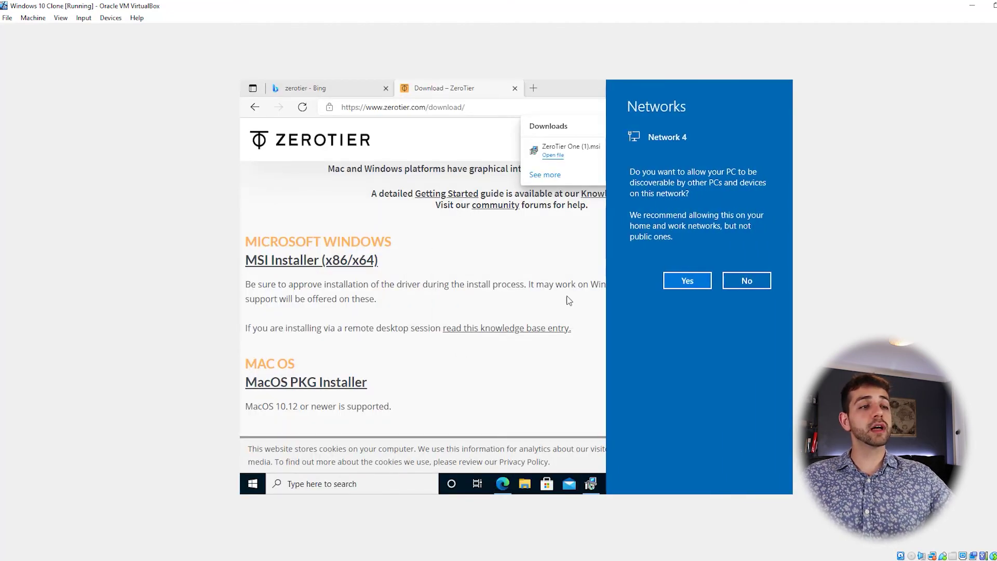
click(678, 285)
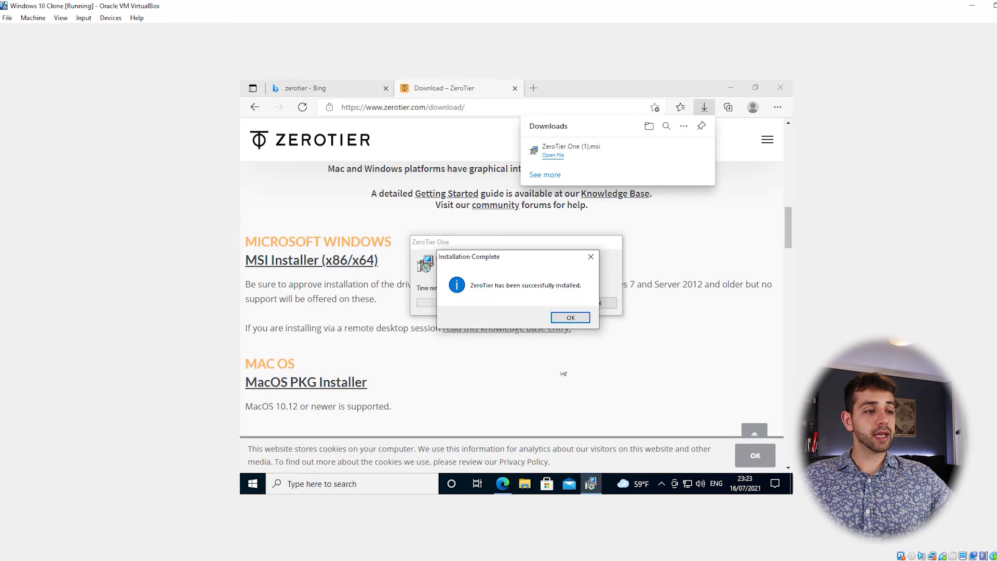
click(568, 318)
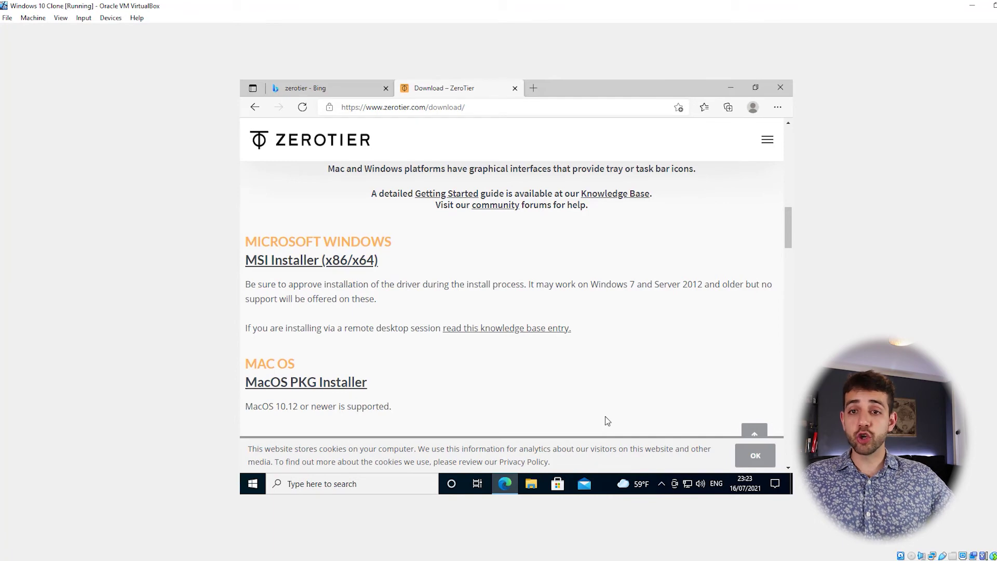
Launch ZeroTier One from the Start menu and choose Join Network from its tray menu
click(252, 483)
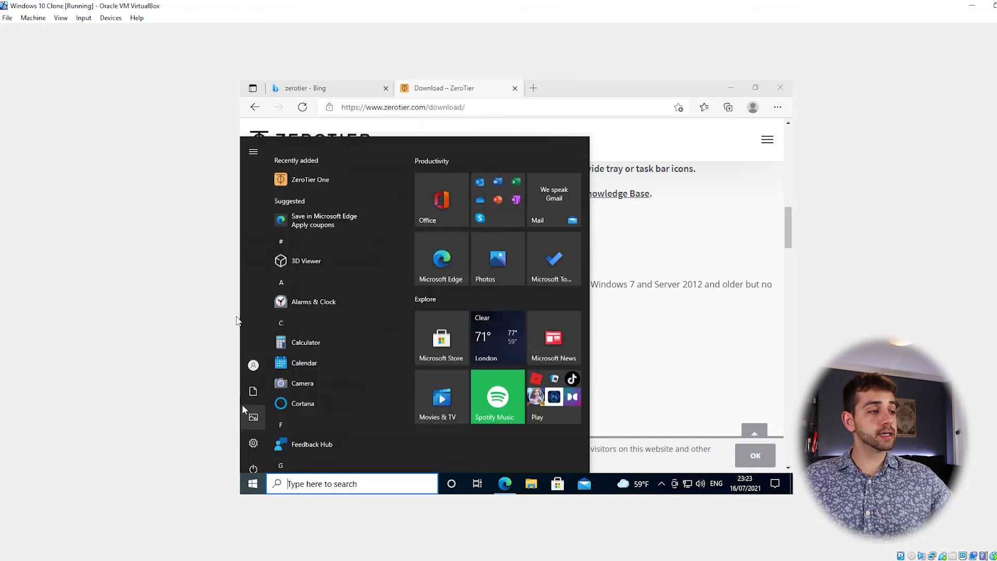
click(291, 180)
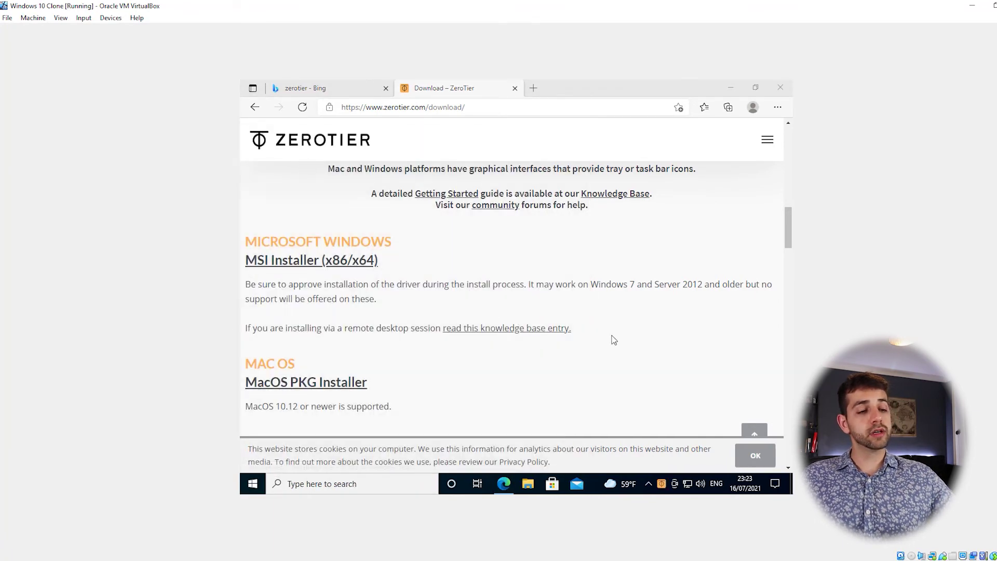
click(659, 485)
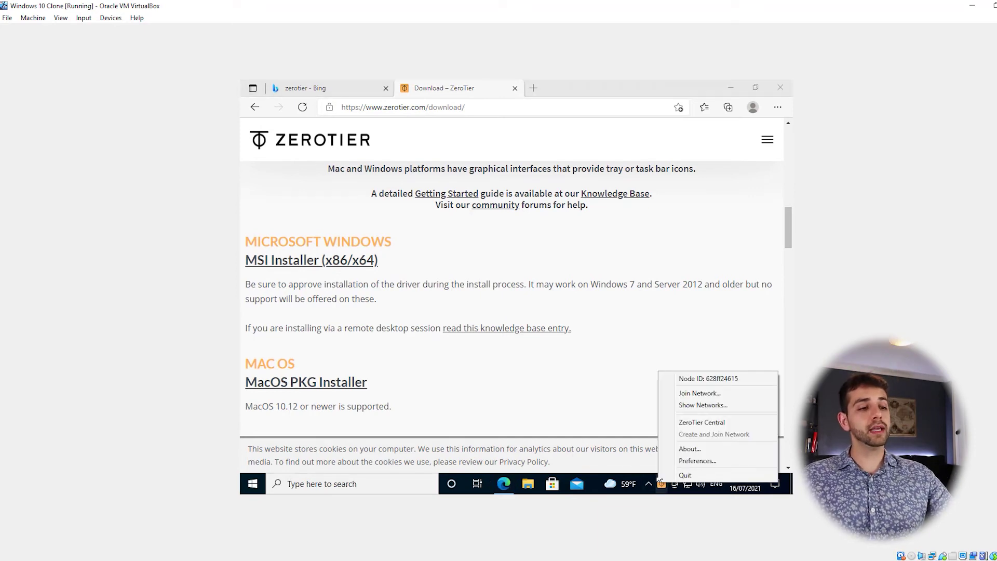
click(714, 396)
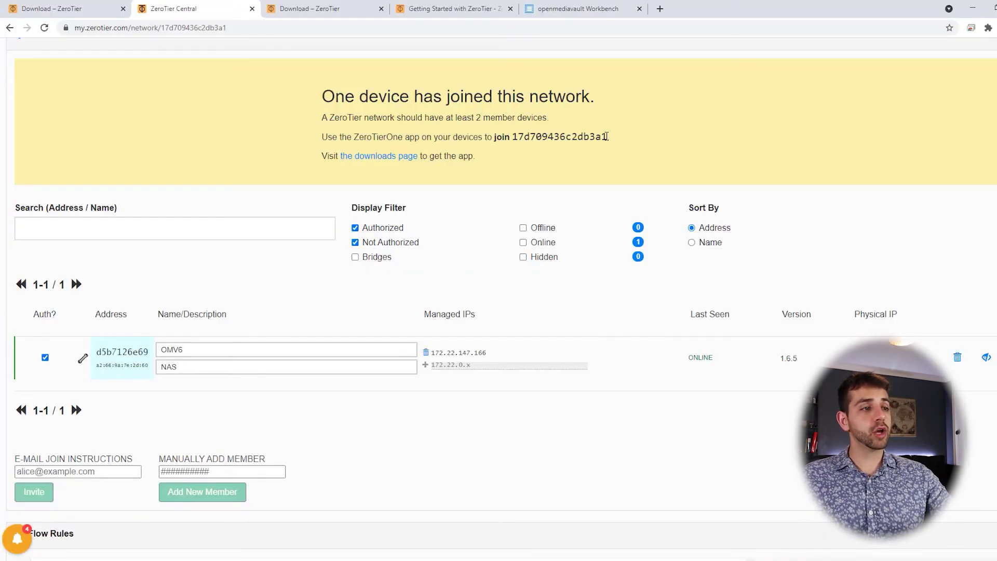
Join network 17d709436c2db3a1, allow discovery, and check the joined network in the tray
drag(605, 136, 513, 136)
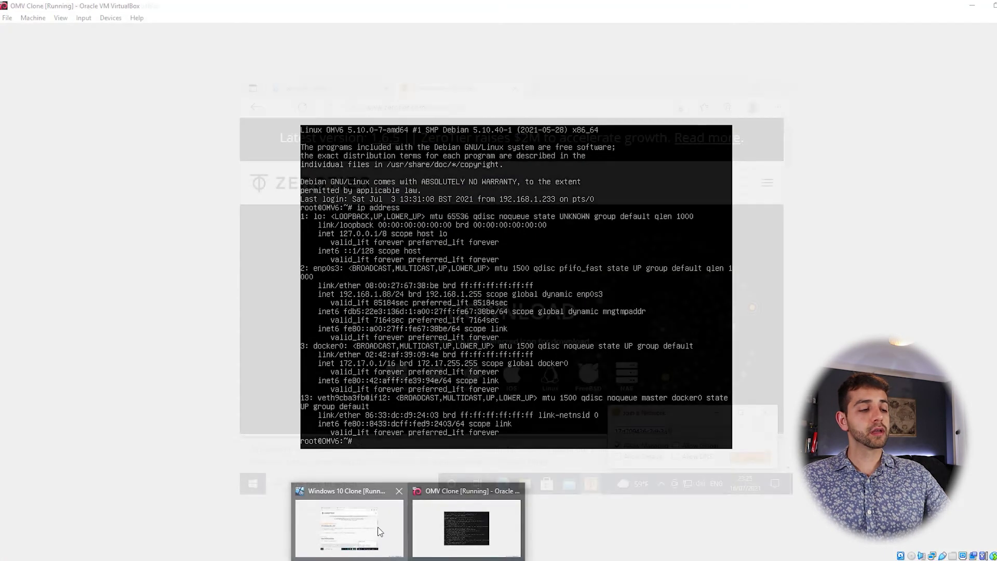
click(345, 525)
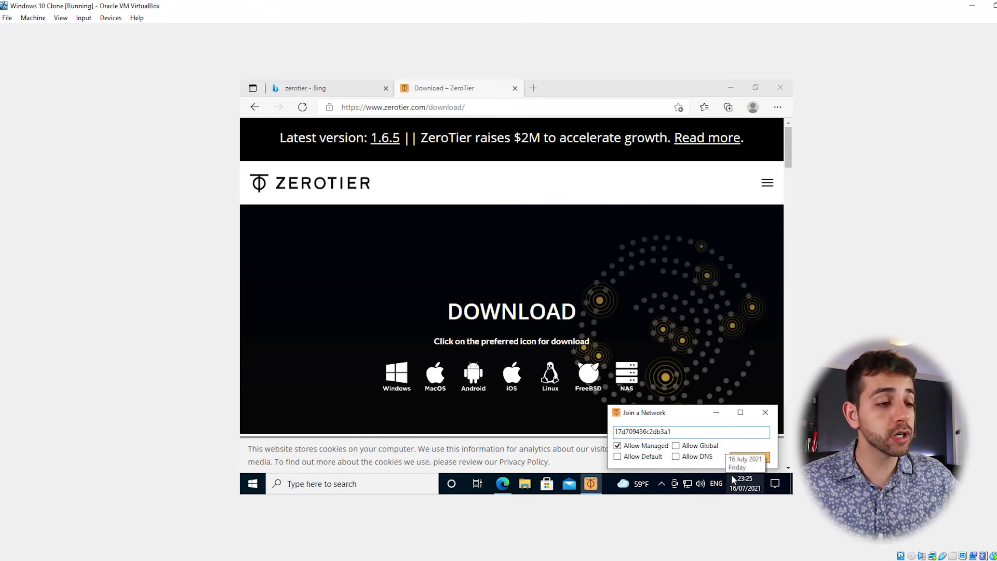
click(749, 459)
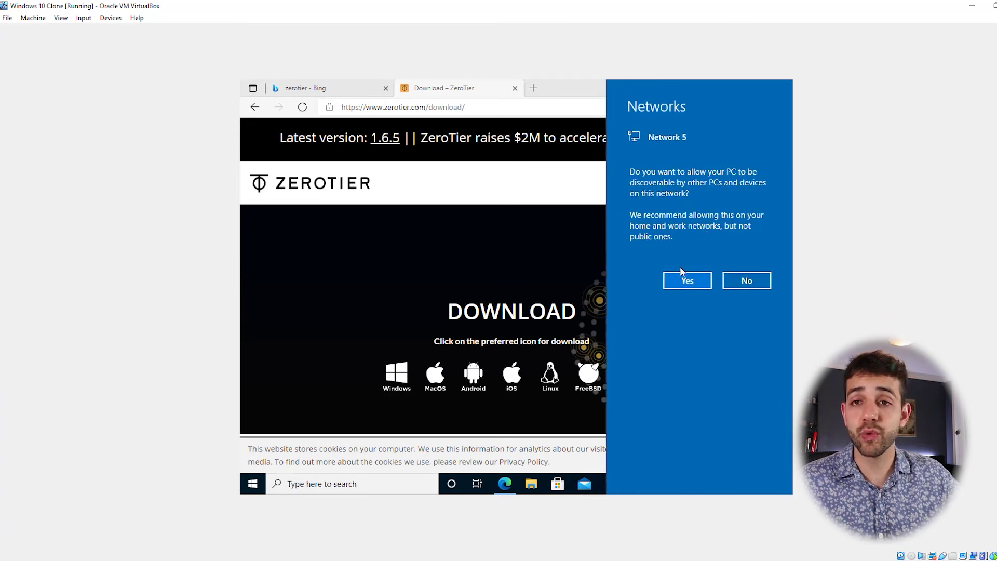
click(692, 280)
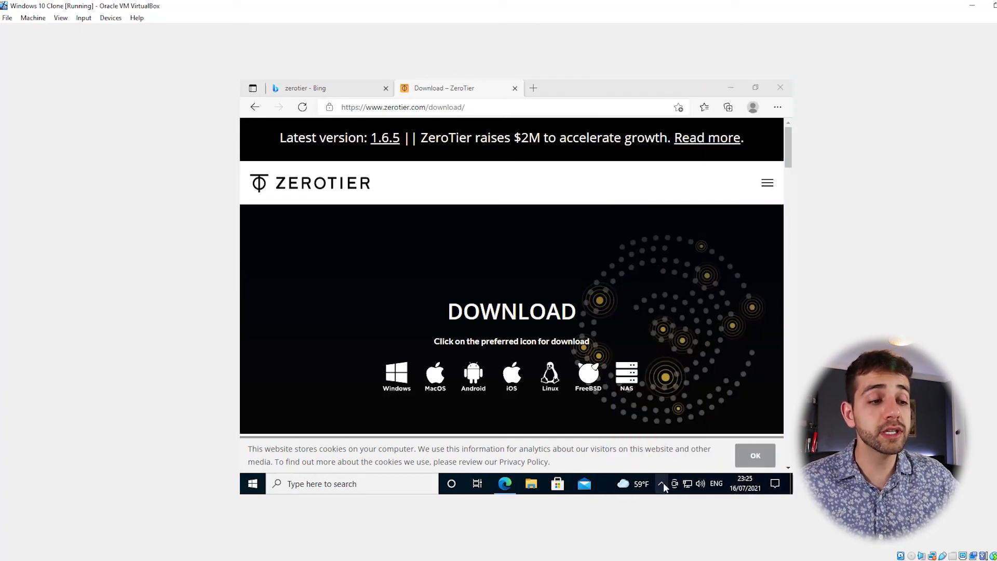
click(662, 484)
right_click(671, 461)
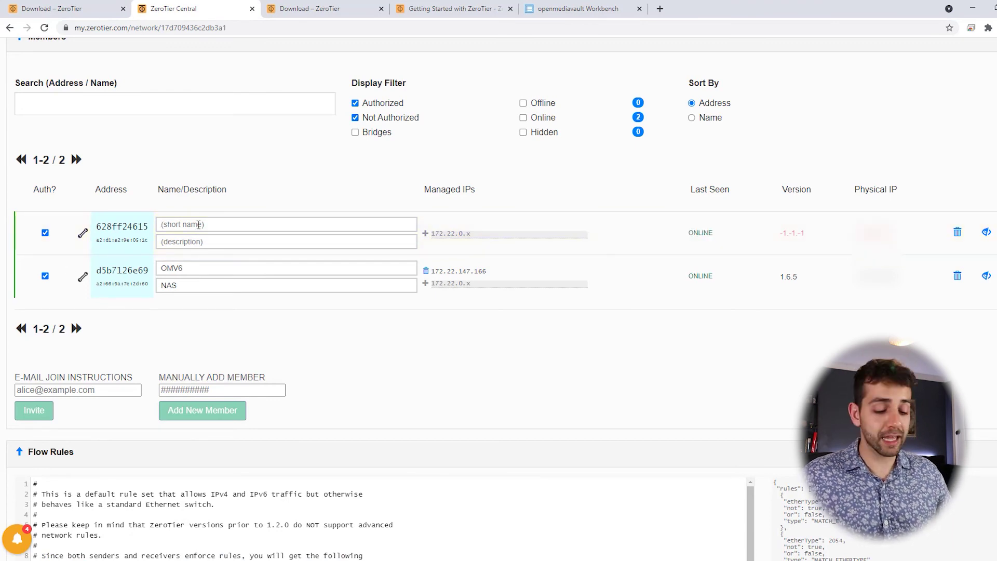
Name the new Windows VM member 'windows' and copy OMV6's ZeroTier IP 172.22.147.166
click(199, 224)
text(windows)
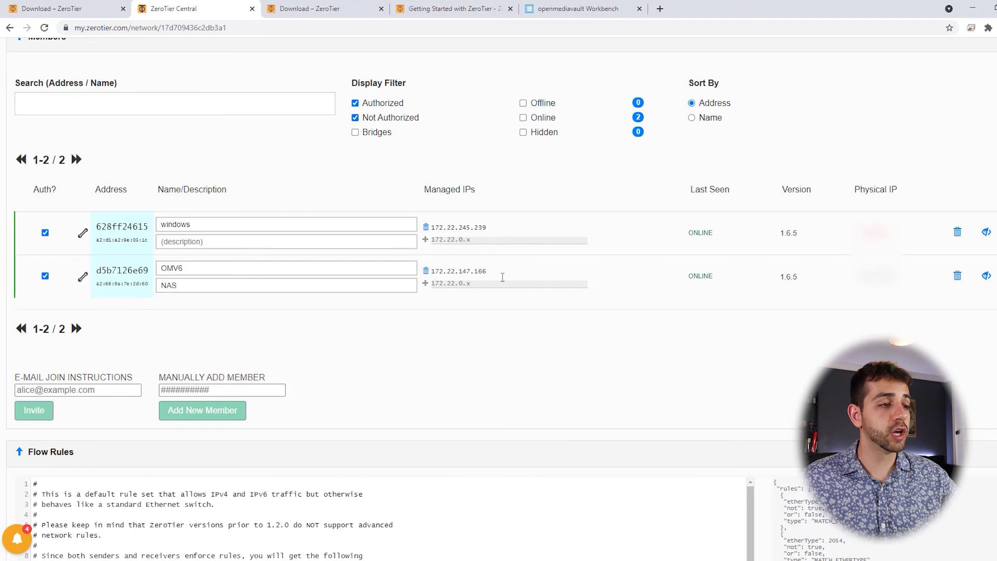
drag(492, 273, 431, 270)
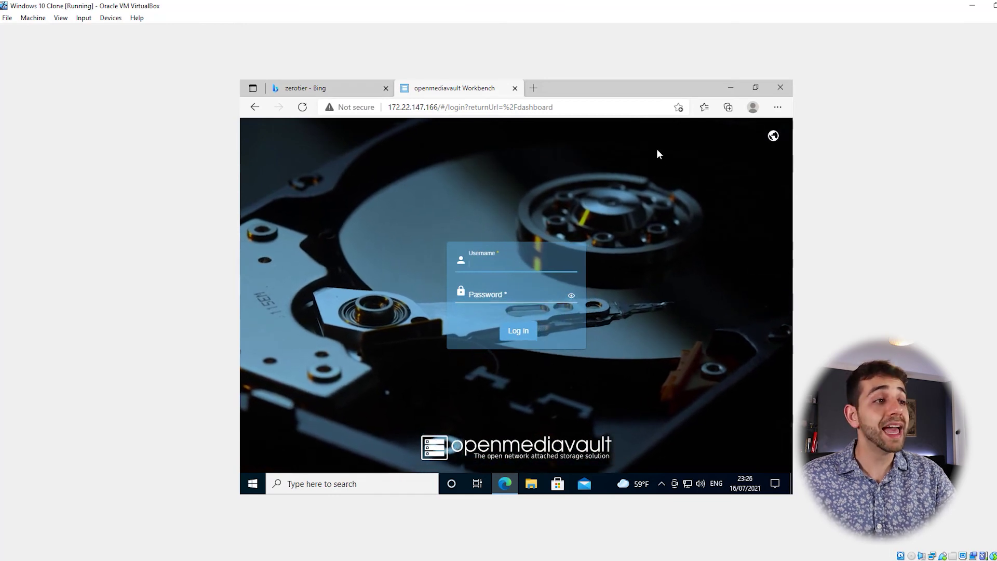
Load the openmediavault login page in the VM's browser at the omv6 address
click(643, 104)
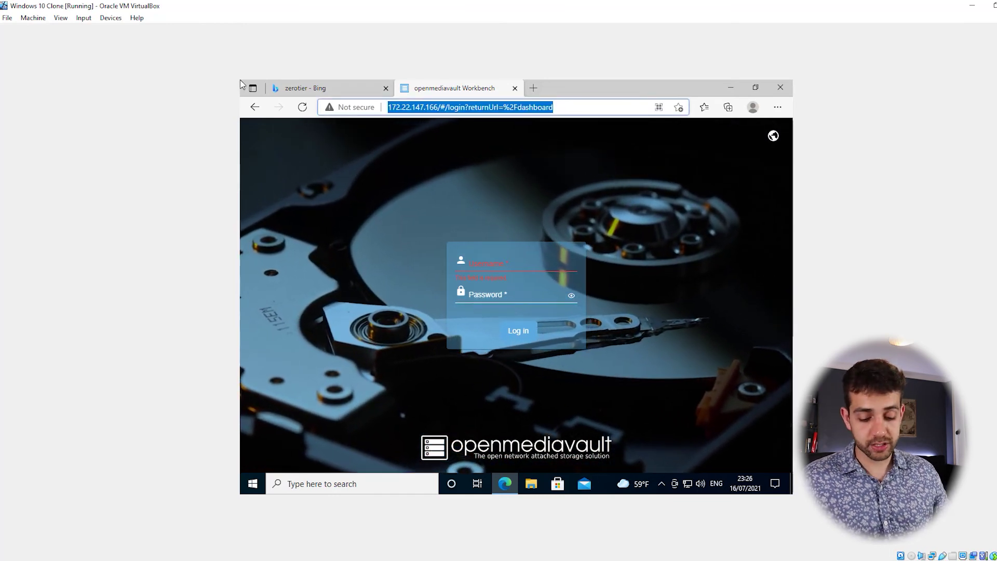
text(/omv6/)
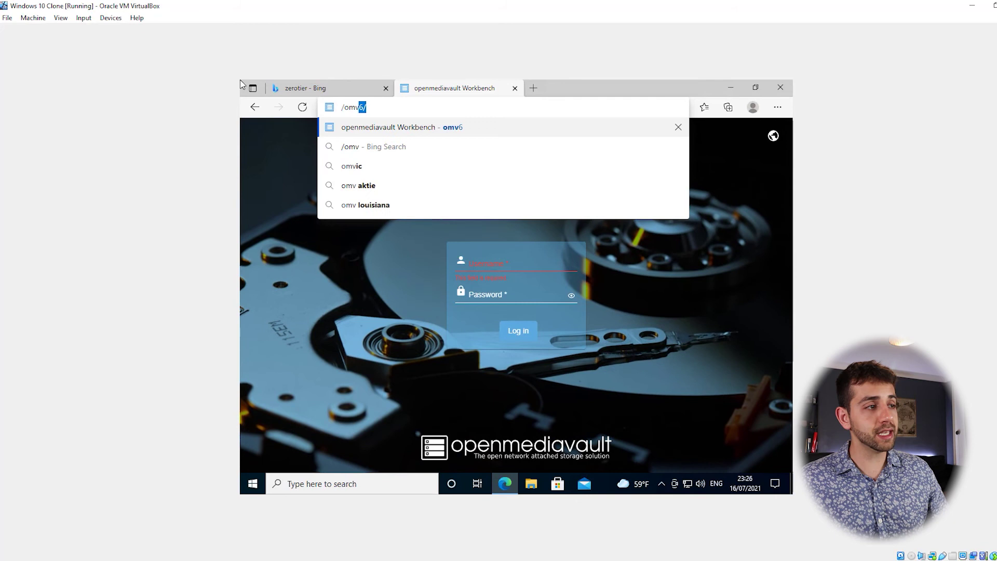
key(Return)
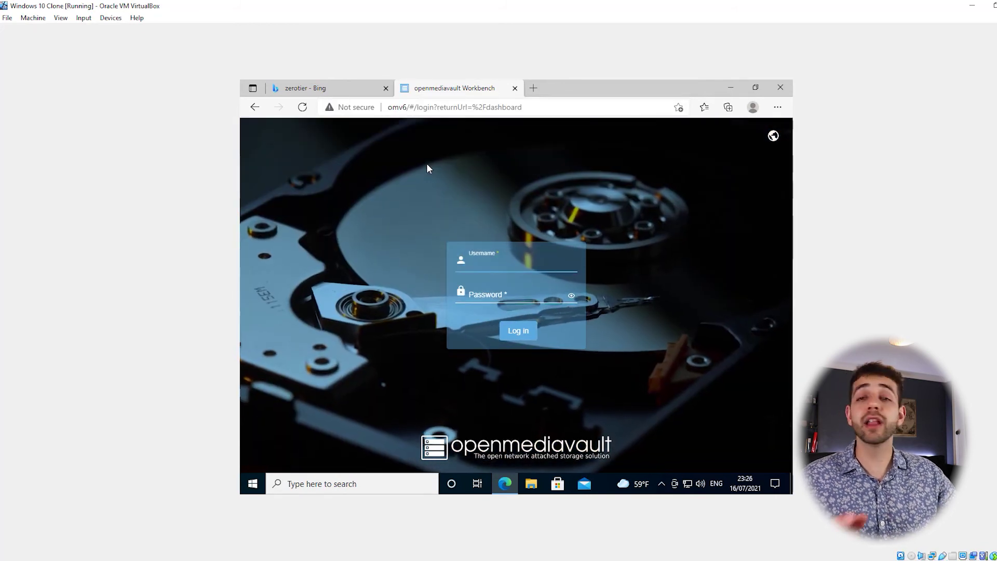